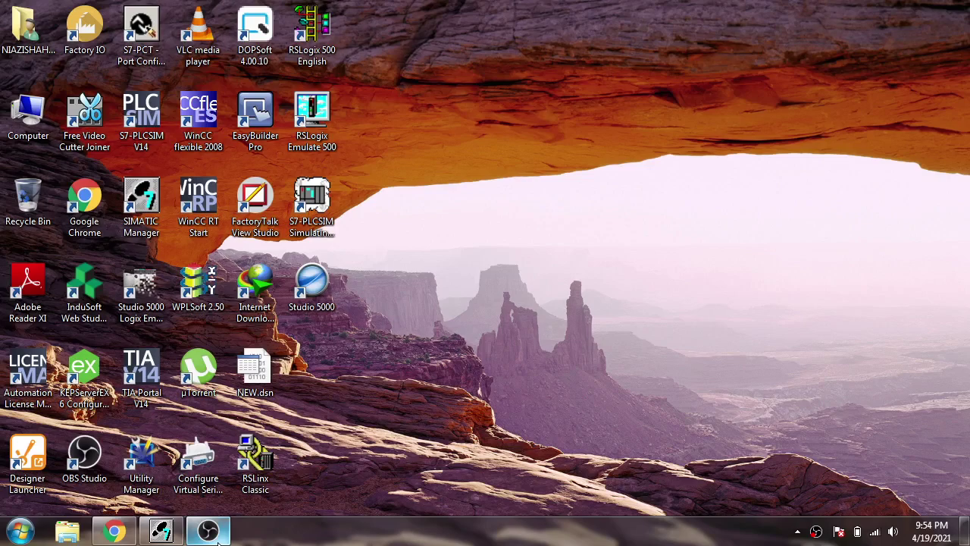
- Delete the MPI(1) subnet from the YOUTUBE project
click(161, 531)
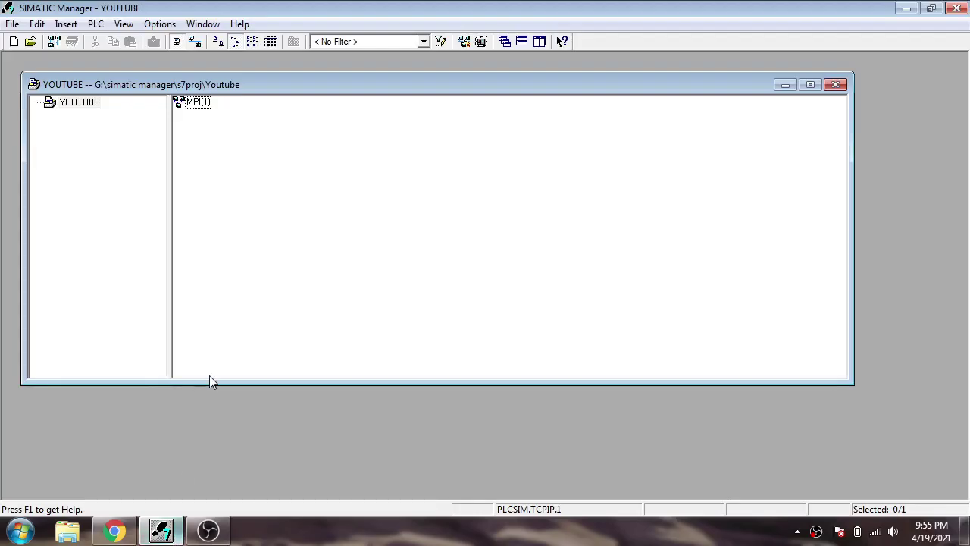
click(195, 99)
right_click(194, 98)
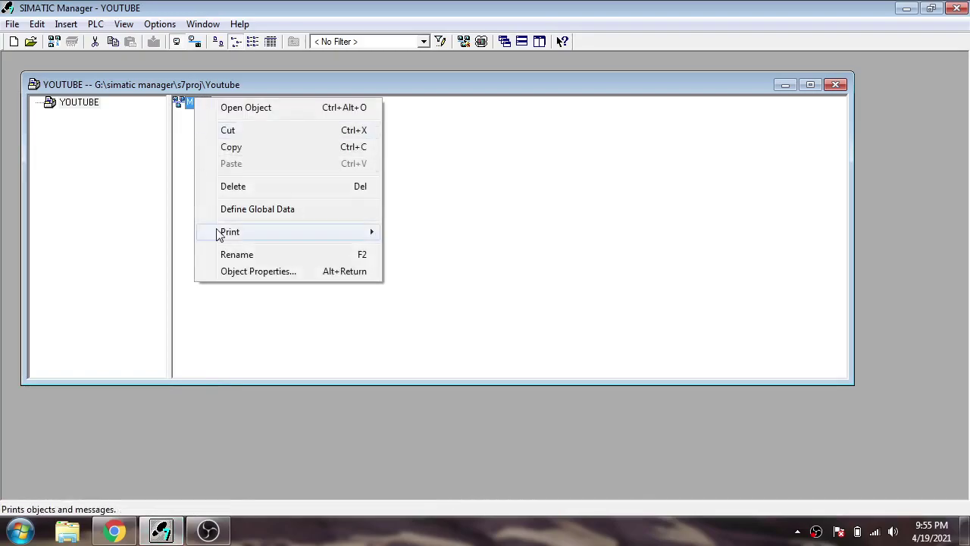
click(242, 188)
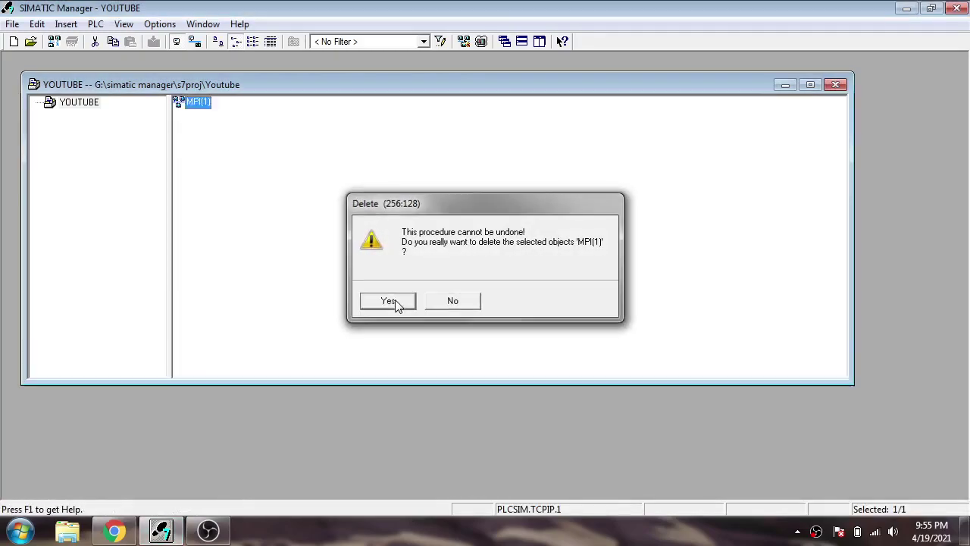
click(388, 301)
- Insert a SIMATIC 400 station, then delete the SIMATIC 400(1) station again
click(73, 27)
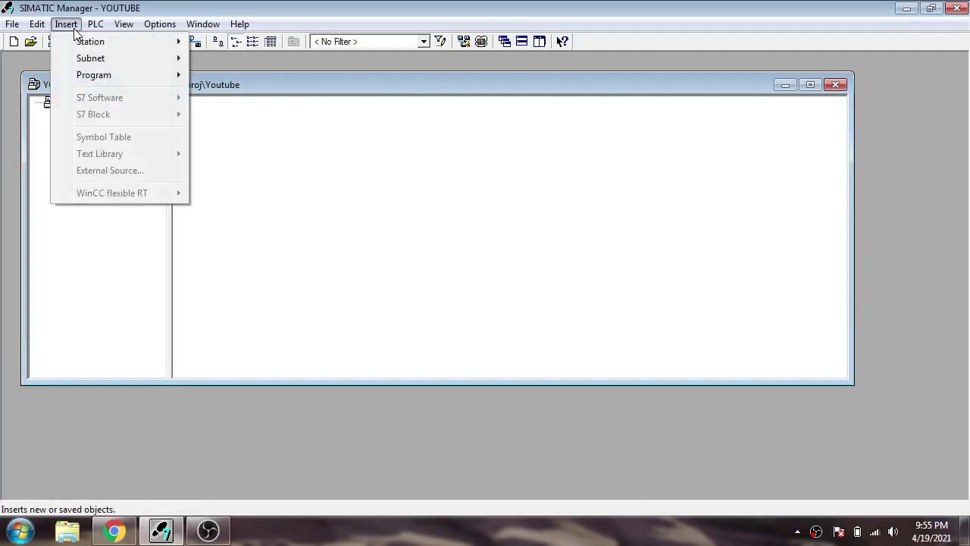
mouse_move(117, 43)
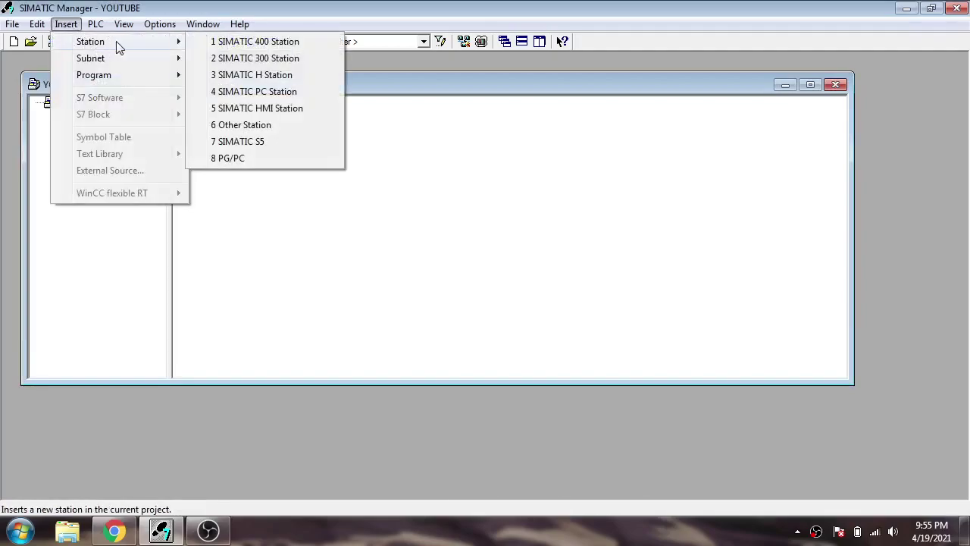
click(221, 48)
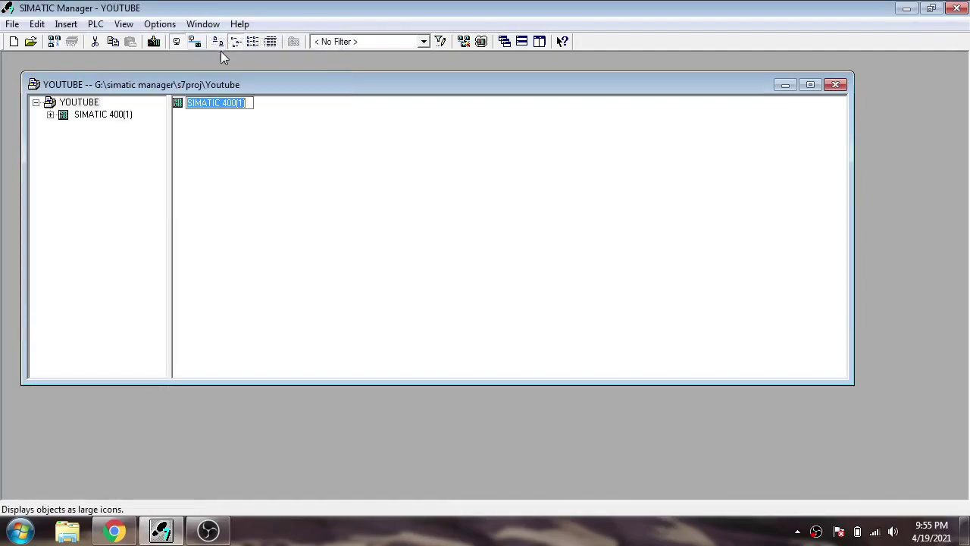
right_click(219, 112)
click(271, 196)
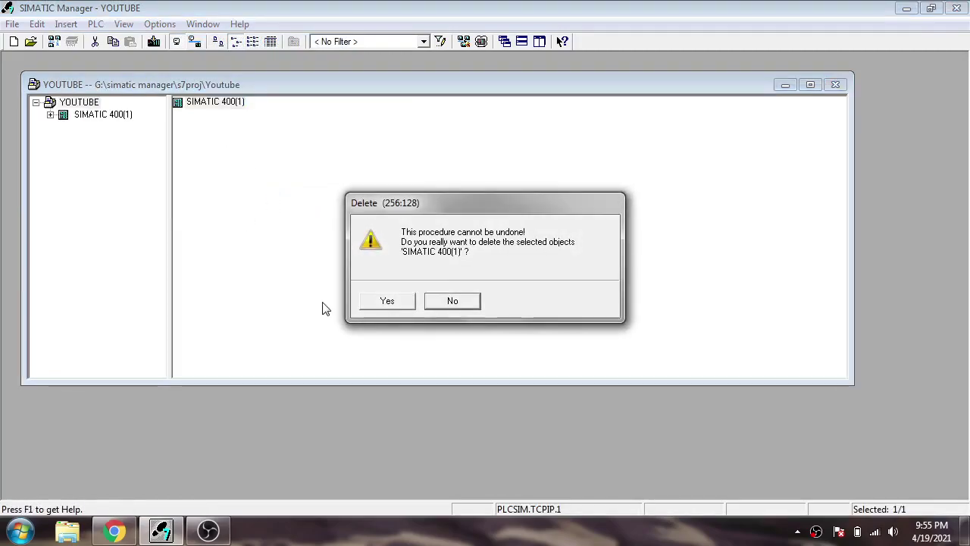
click(389, 299)
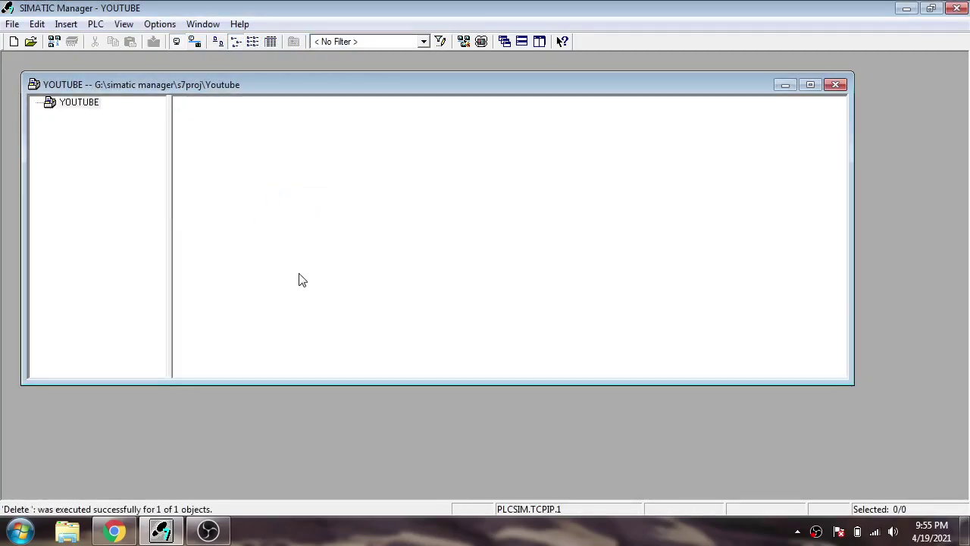
- Insert a SIMATIC 300 station and expand SIMATIC 300(1) to show its Hardware object
click(66, 24)
mouse_move(135, 43)
click(219, 55)
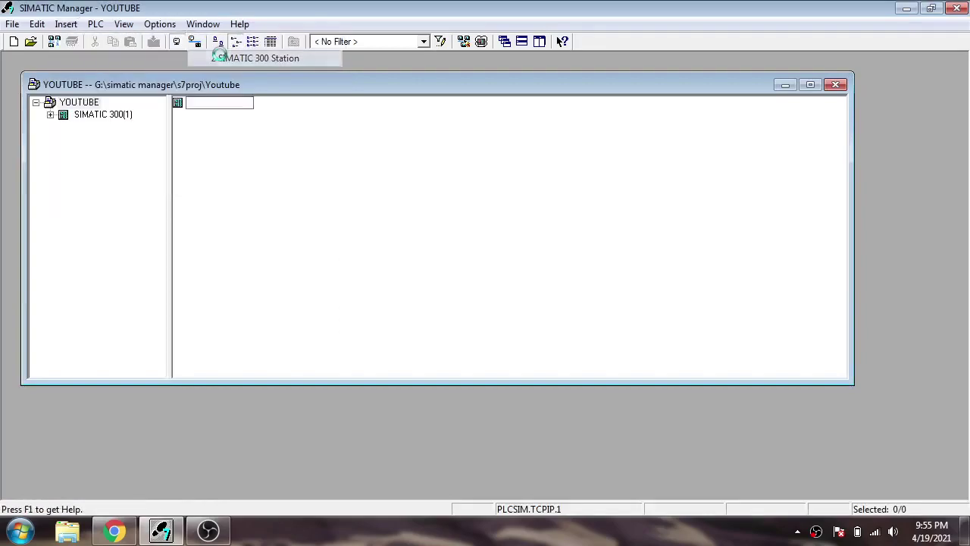
click(243, 173)
click(50, 115)
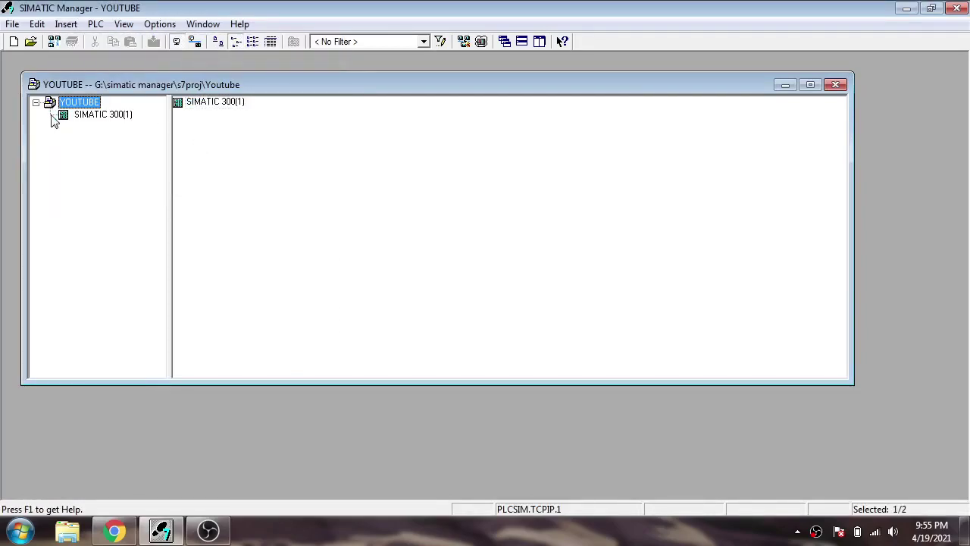
click(80, 114)
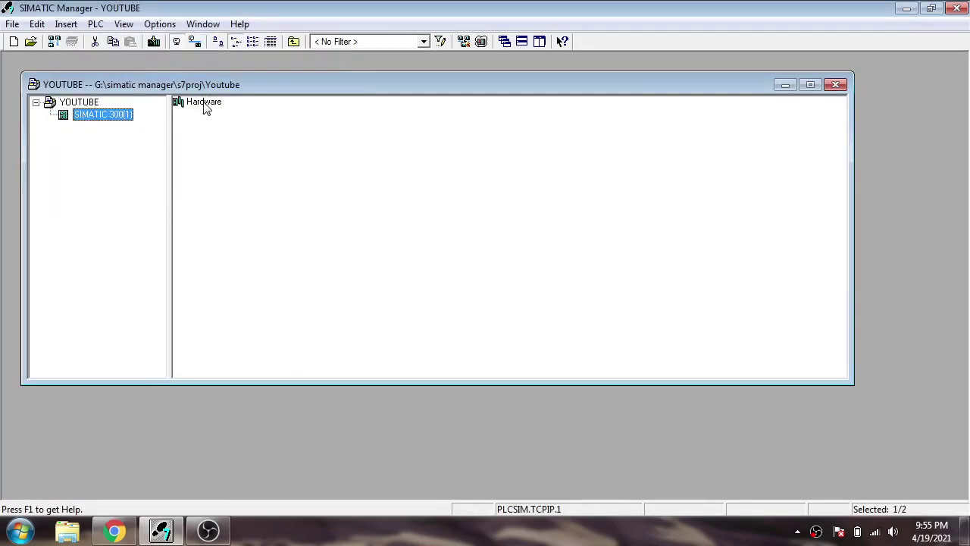
- Open SIMATIC 300(1) hardware and drag the RACK-300 Rail in as rack (0) UR
double_click(205, 105)
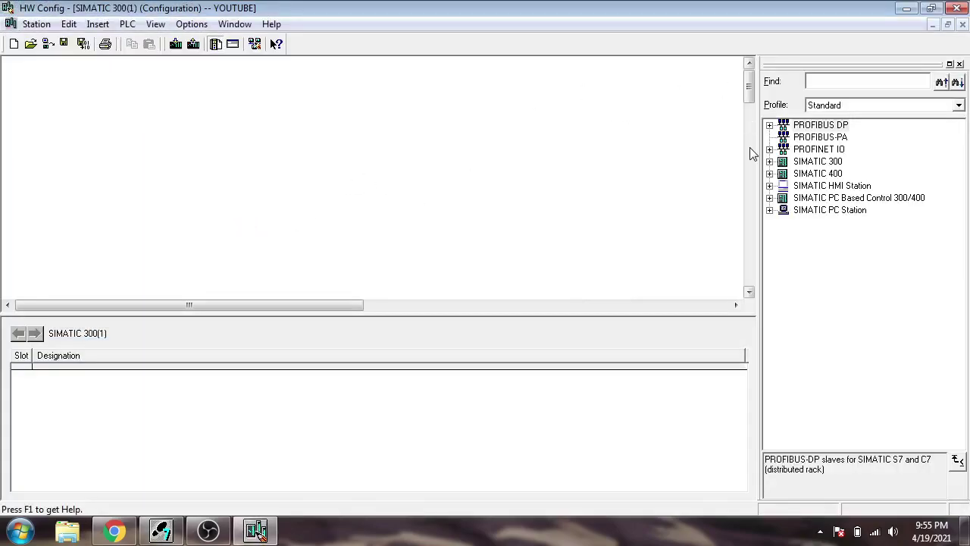
click(797, 163)
click(799, 175)
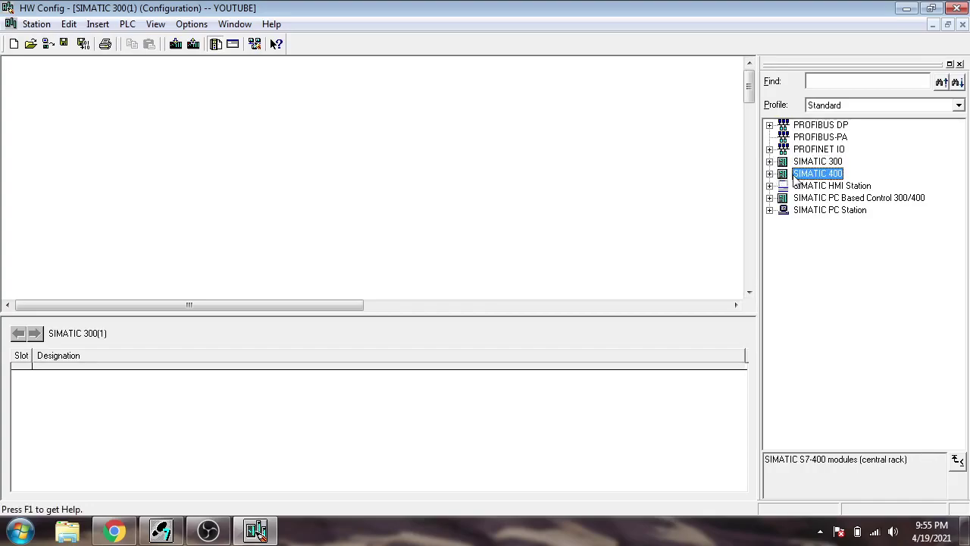
click(796, 164)
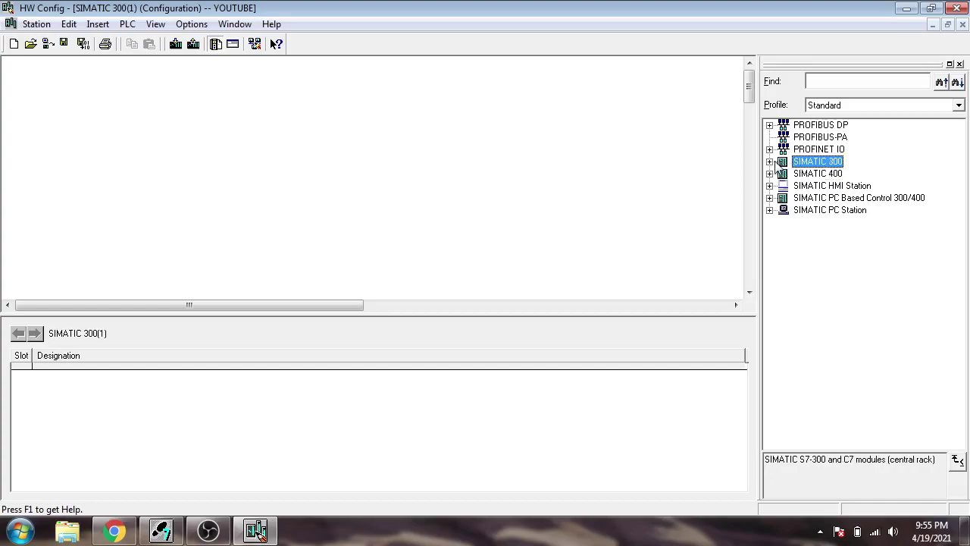
click(769, 163)
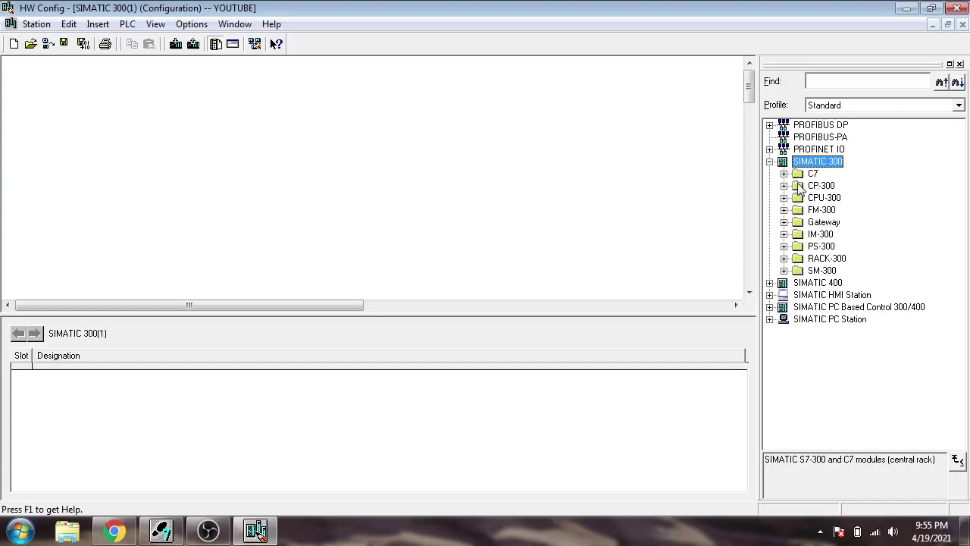
click(785, 259)
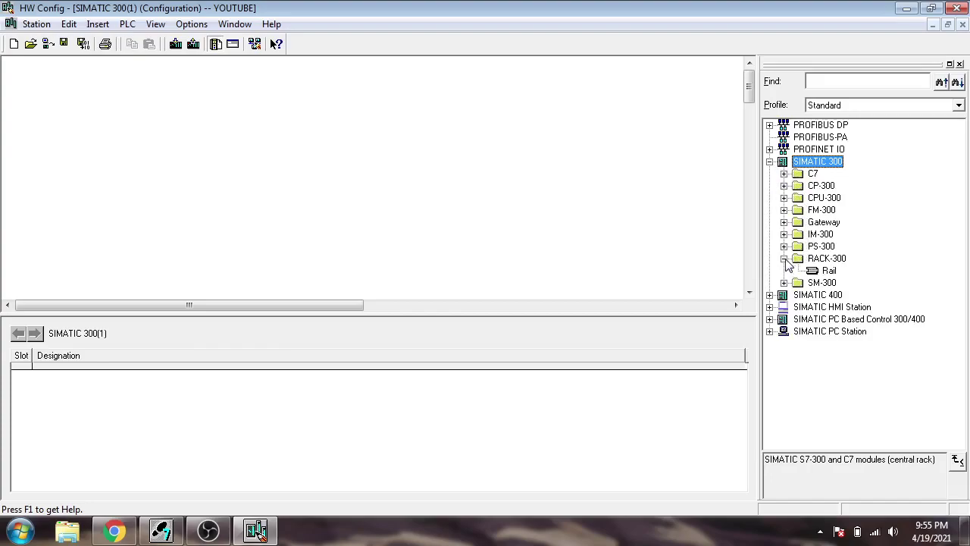
drag(823, 273, 113, 114)
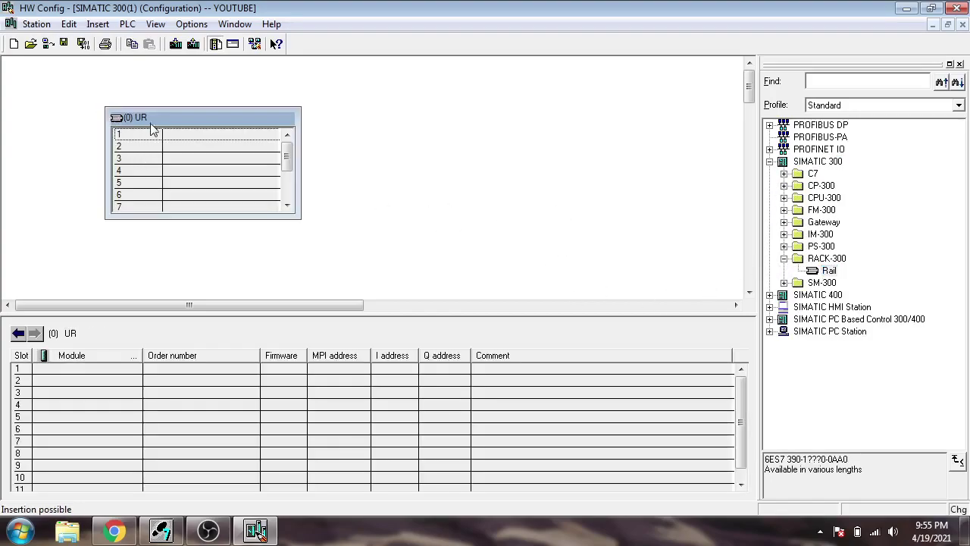
- Insert the PS 307 10A power supply (6ES7 307-1KA02-0AA0) into rack slot 1
click(176, 110)
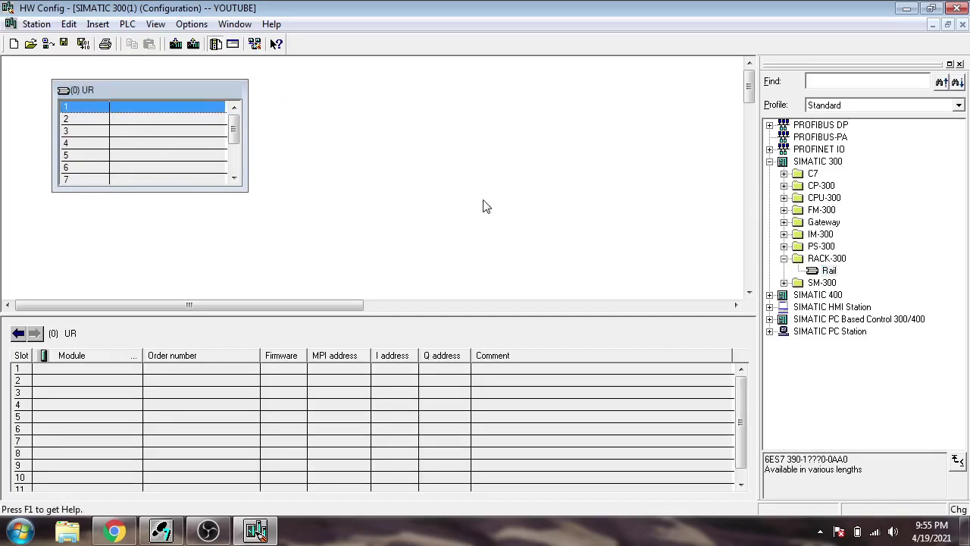
click(189, 120)
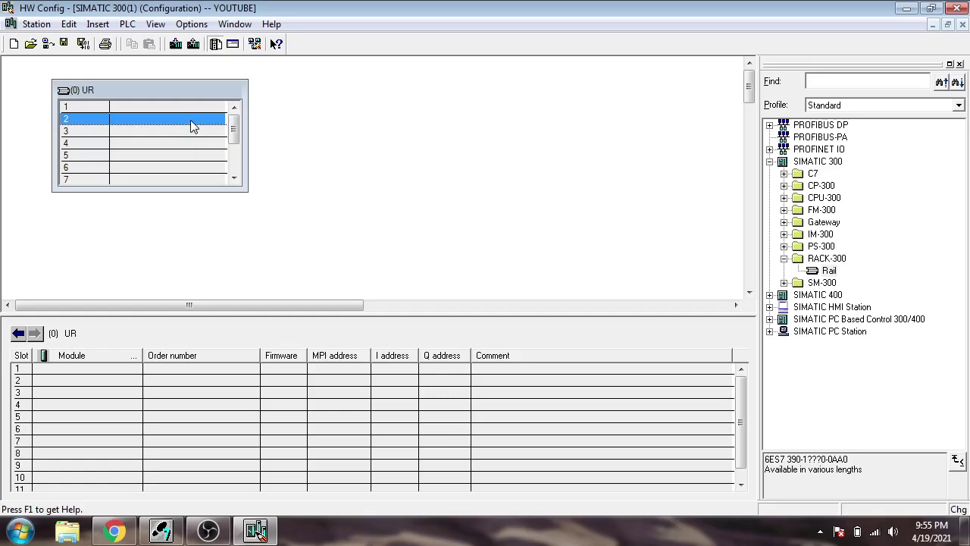
click(784, 258)
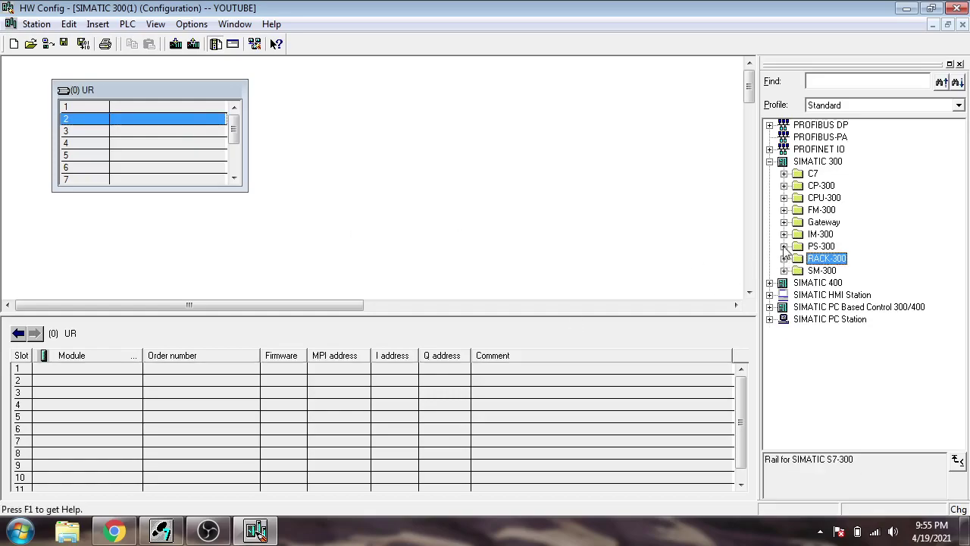
click(783, 246)
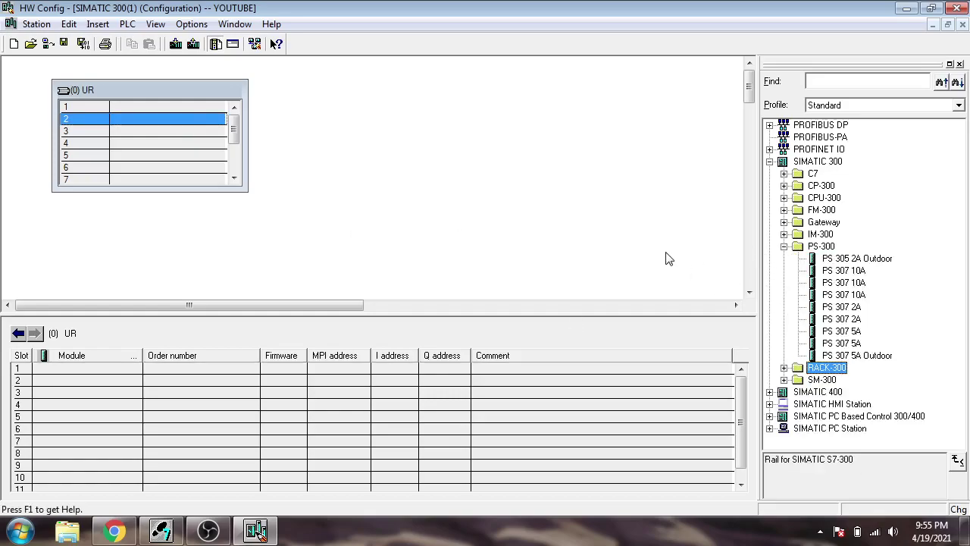
click(206, 107)
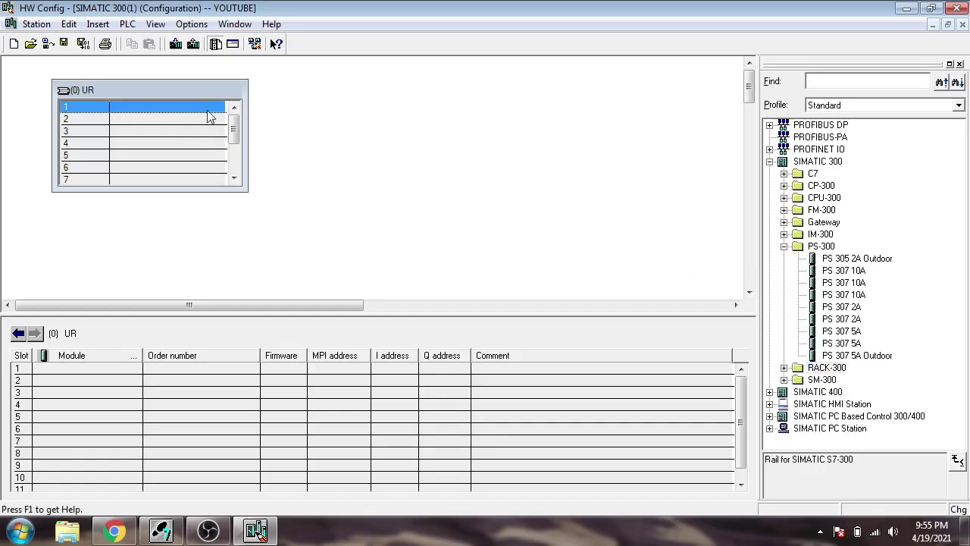
double_click(846, 295)
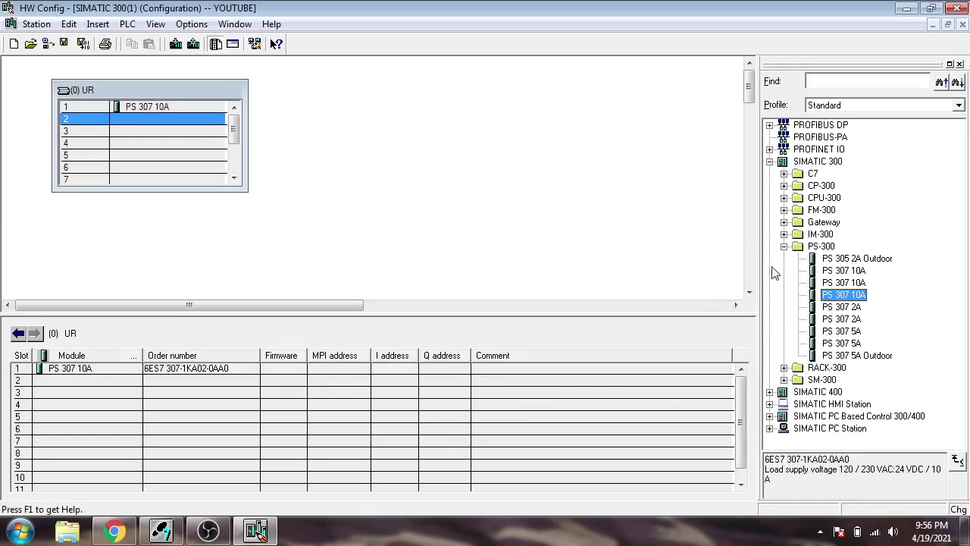
click(784, 246)
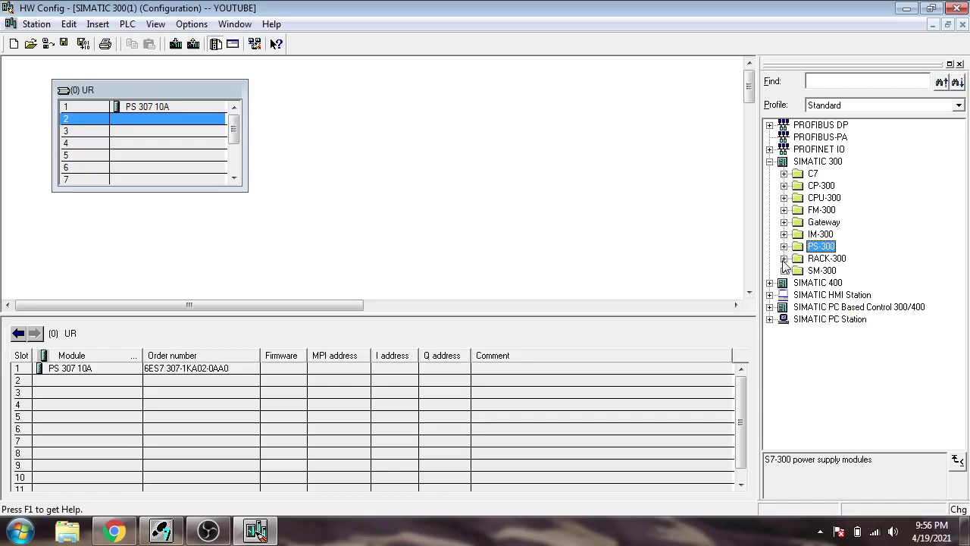
- Insert CPU 315-2 DP 6ES7 315-2AH14-0AB0 V3.3 into slot 2, confirming the DP interface
click(784, 199)
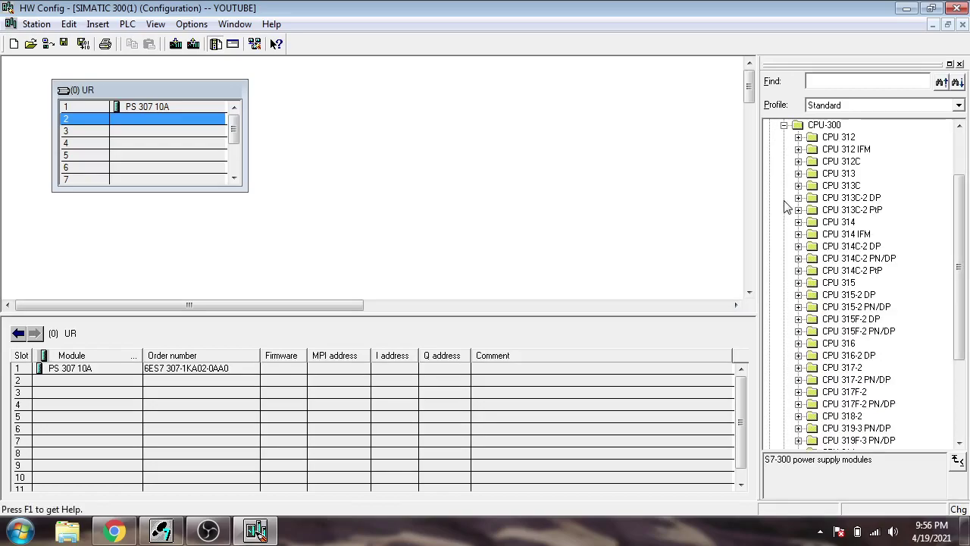
click(798, 294)
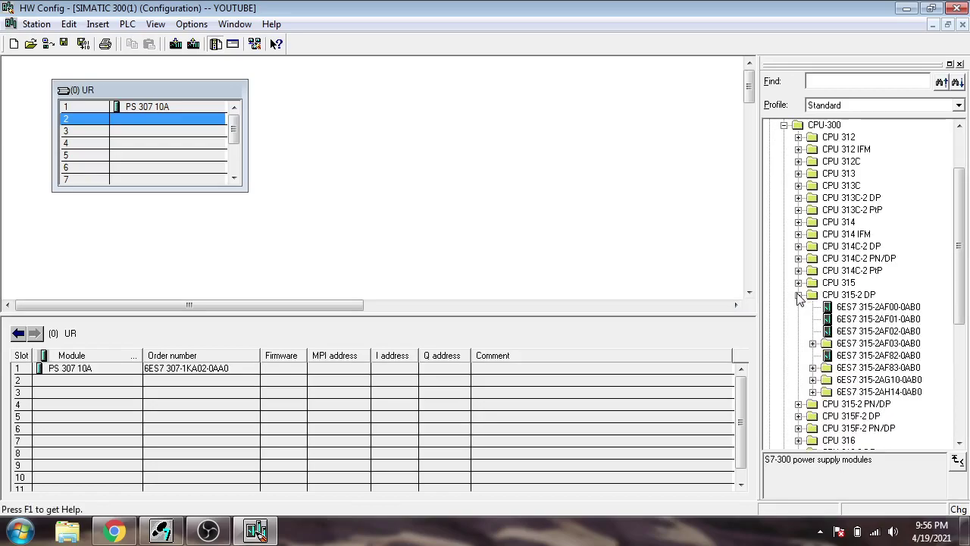
click(813, 391)
click(853, 417)
double_click(843, 416)
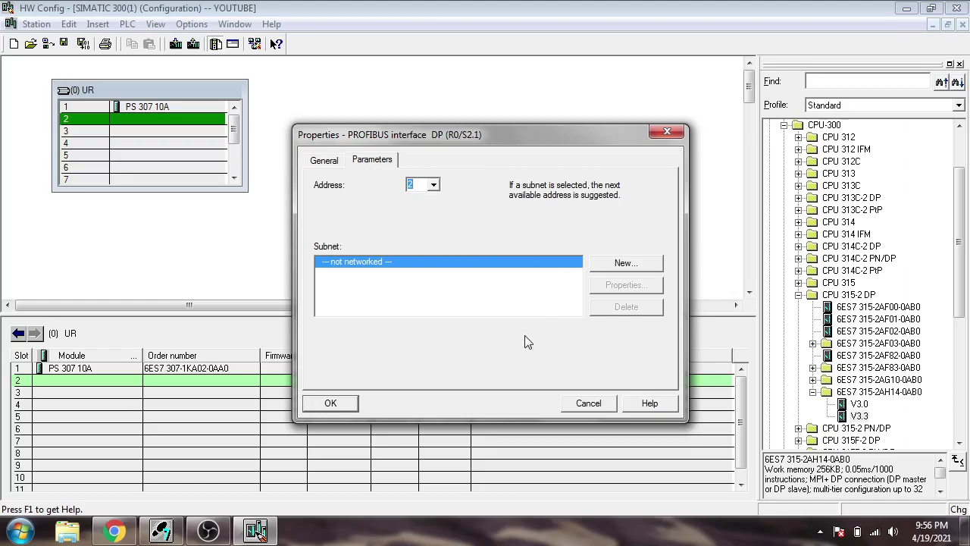
click(349, 406)
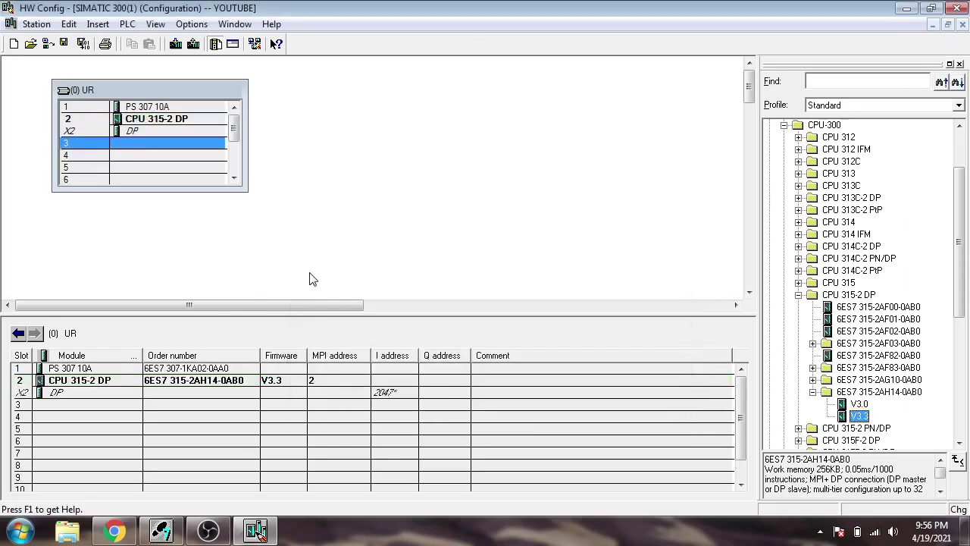
- Network the CPU's MPI interface at address 2 on a new MPI(1) subnet
double_click(195, 118)
click(449, 311)
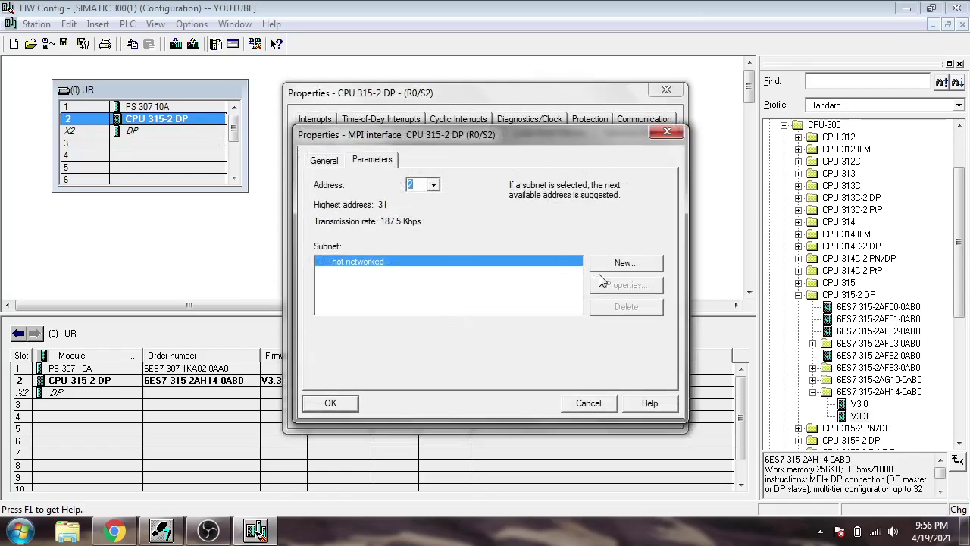
click(623, 264)
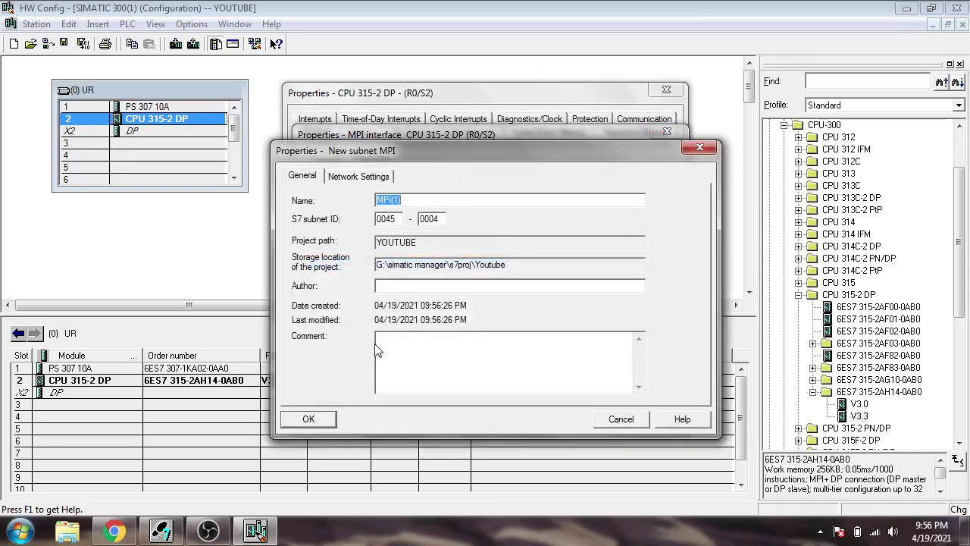
click(309, 419)
click(328, 404)
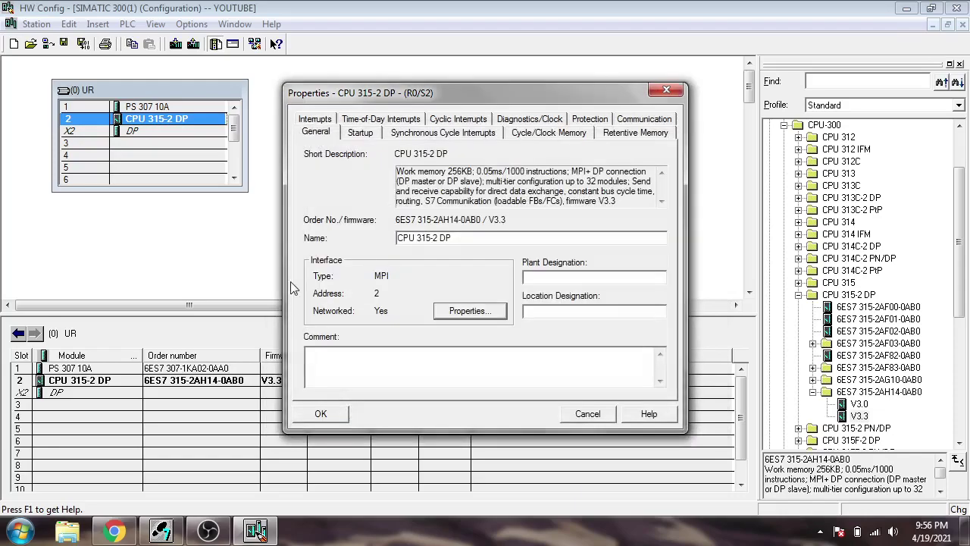
click(322, 414)
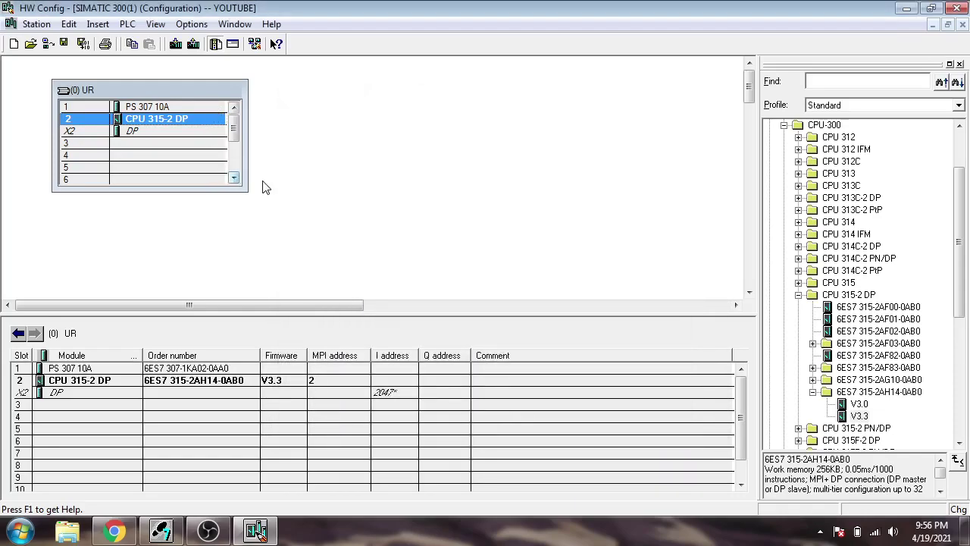
- Insert the SM 321 DI32xDC24V module (6ES7 321-1BL00-0AA0) into slot 4 at inputs 0…3
click(178, 146)
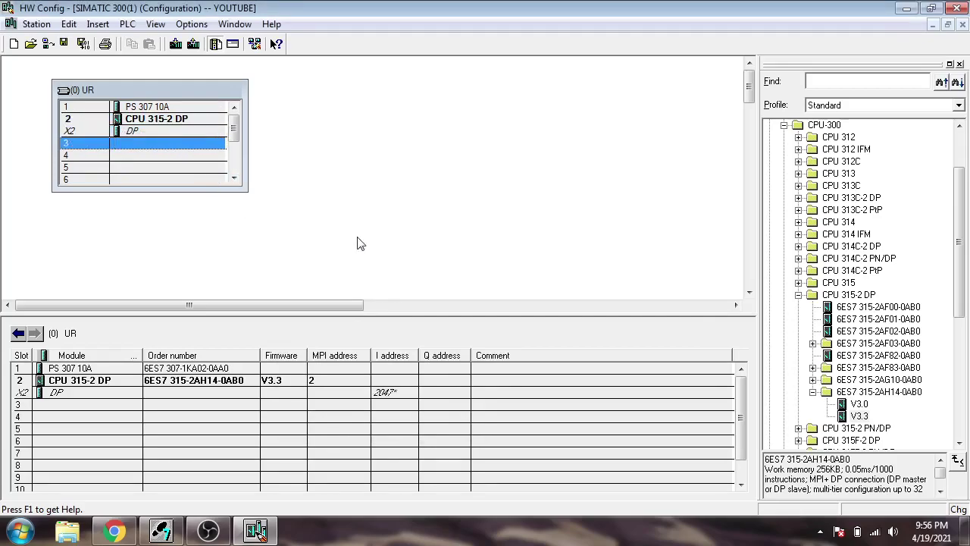
click(799, 294)
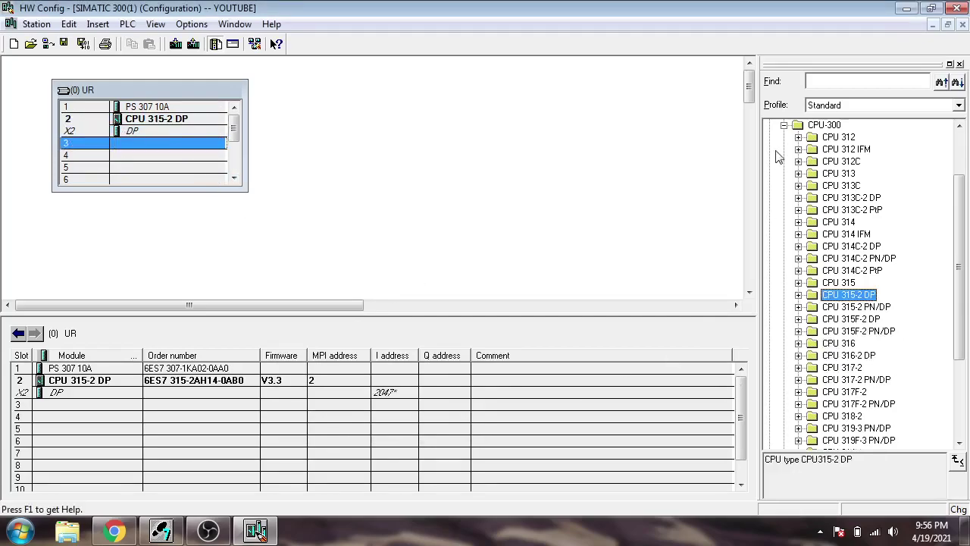
click(784, 125)
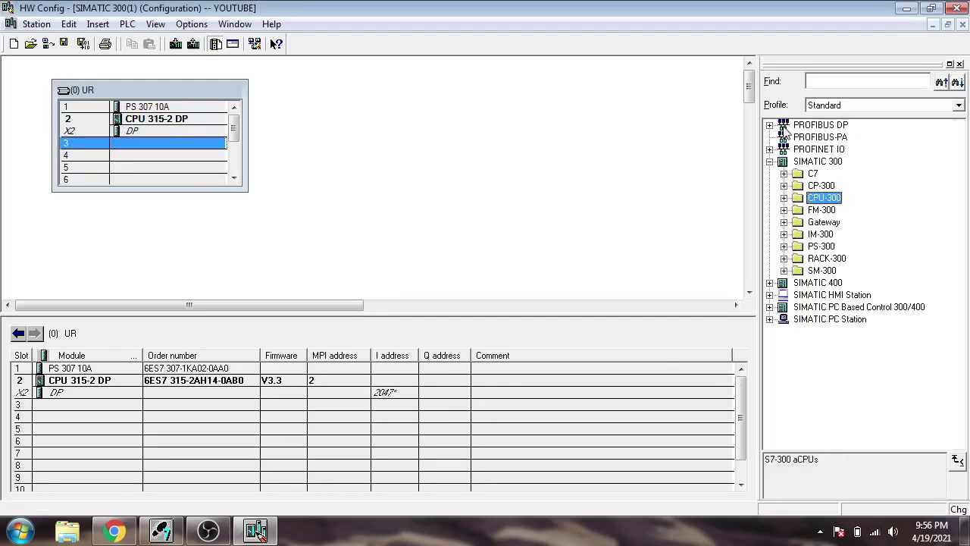
click(784, 271)
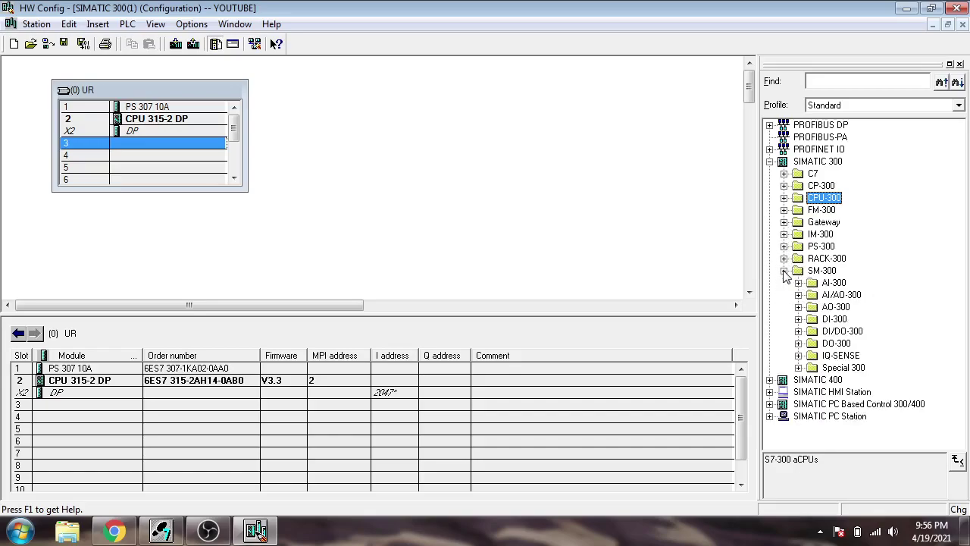
click(832, 319)
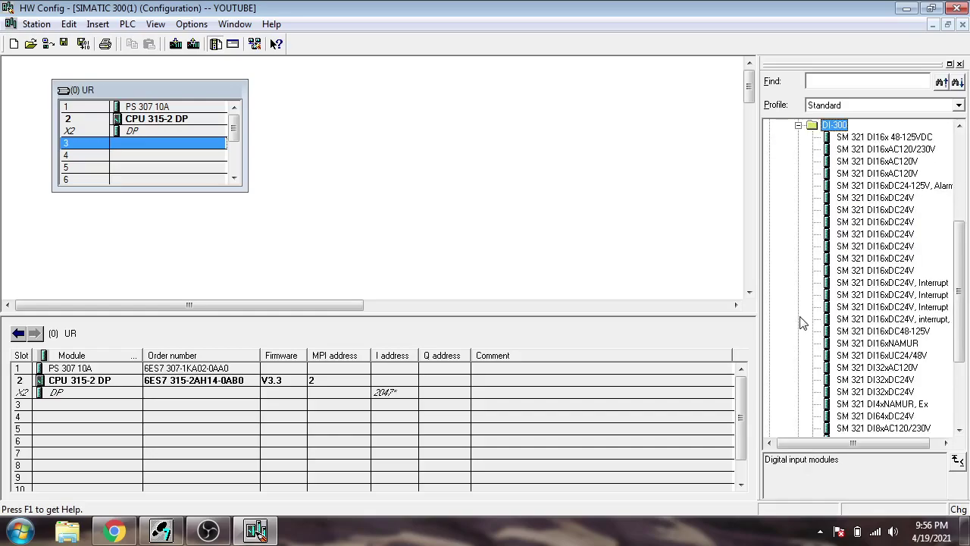
click(798, 319)
drag(842, 441, 855, 444)
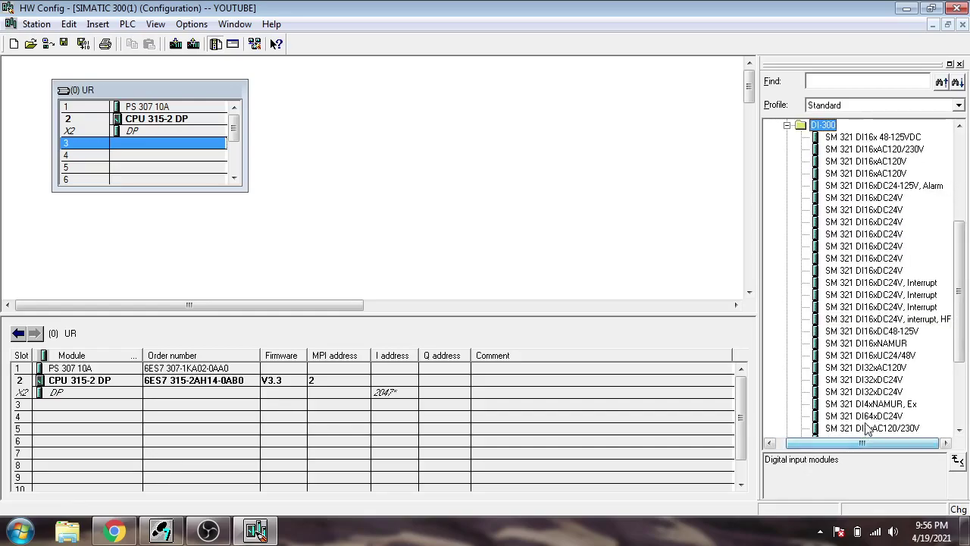
double_click(864, 381)
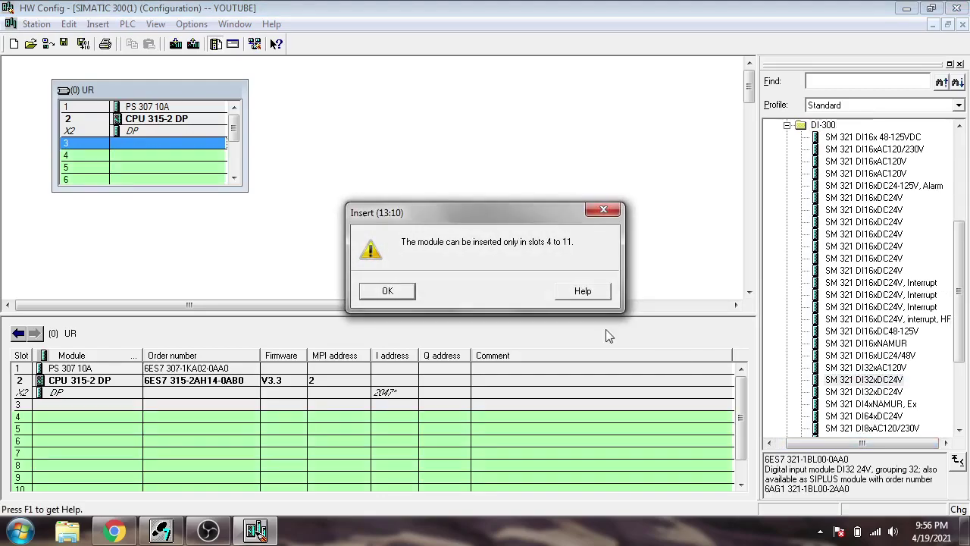
click(410, 295)
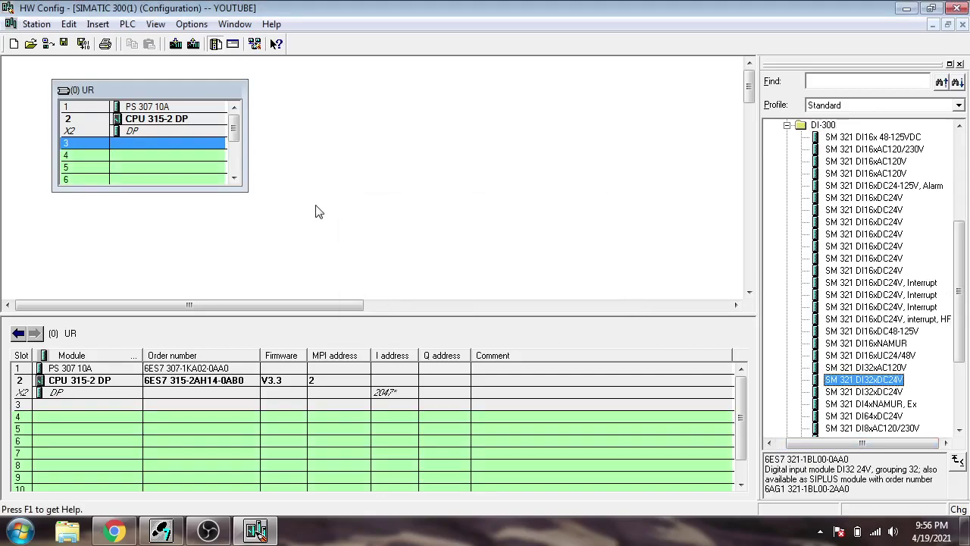
click(189, 155)
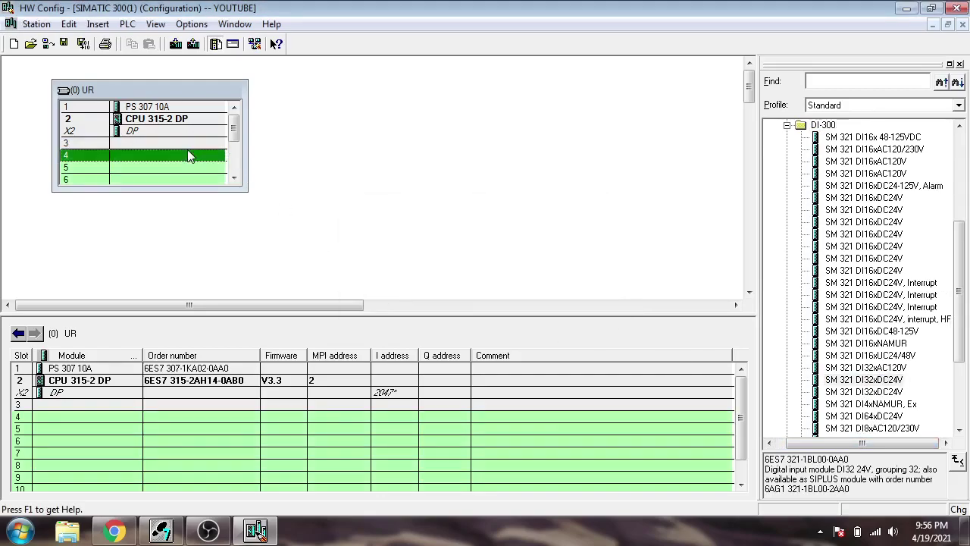
double_click(837, 381)
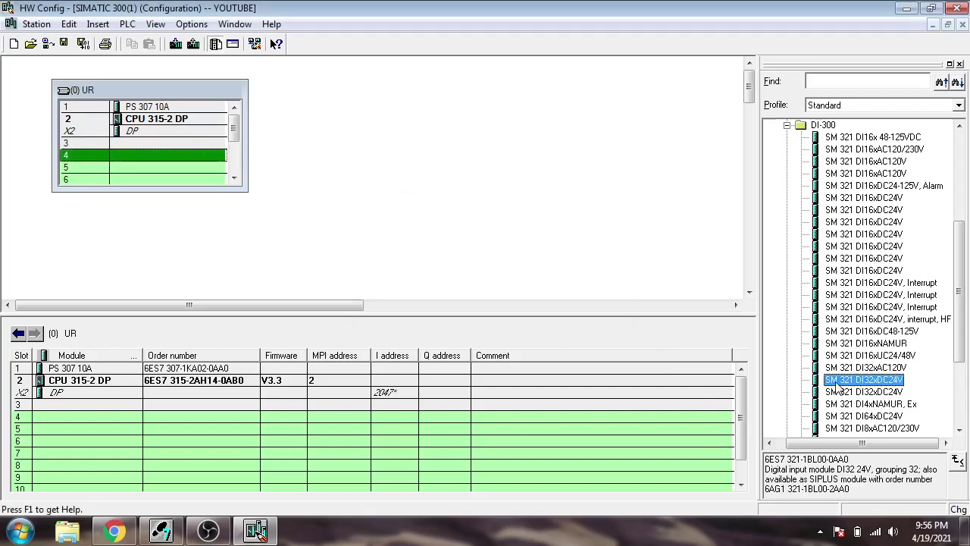
- Insert the SM 322 DO32xDC24V/0.5A module (6ES7 322-1BL00-0AA0) into slot 5 at outputs 4…7
click(787, 125)
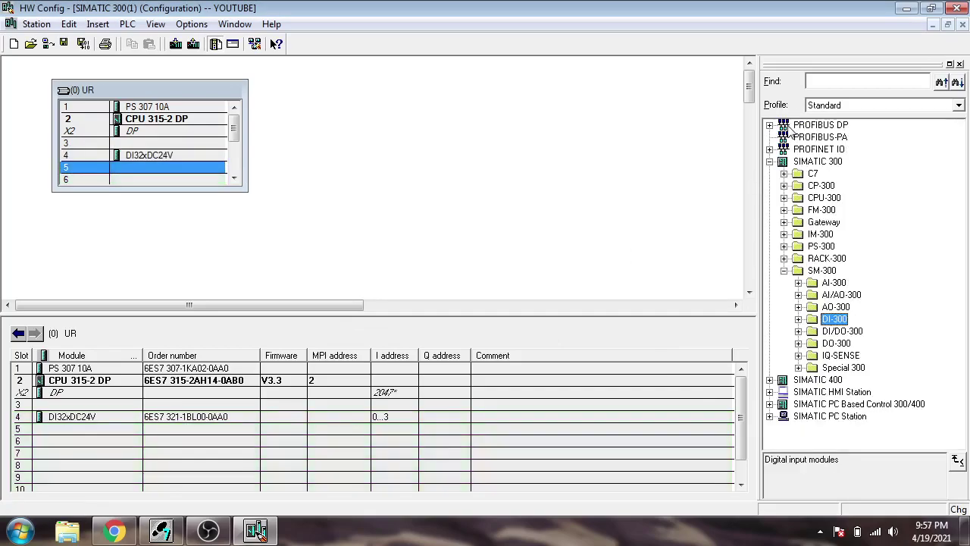
click(799, 343)
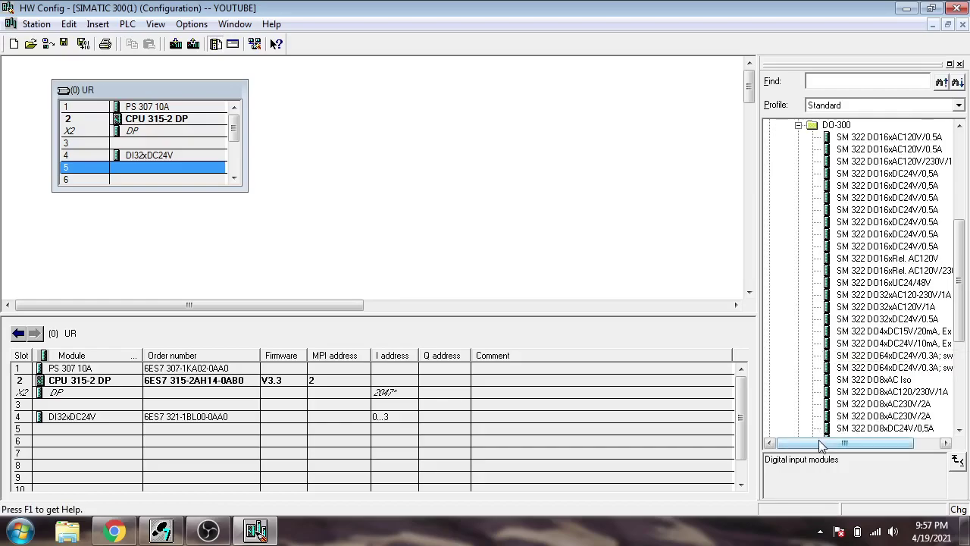
drag(819, 442, 837, 442)
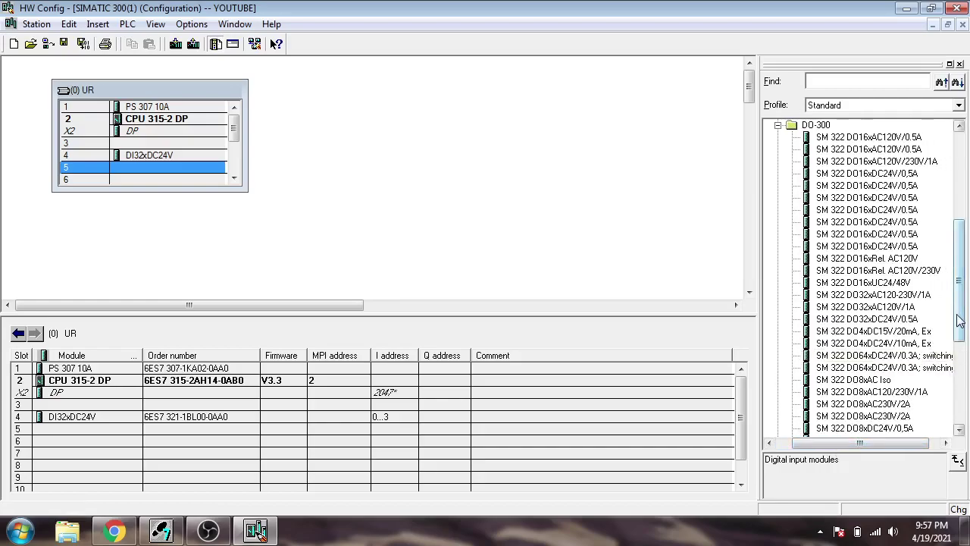
scroll(910, 357, down, 1)
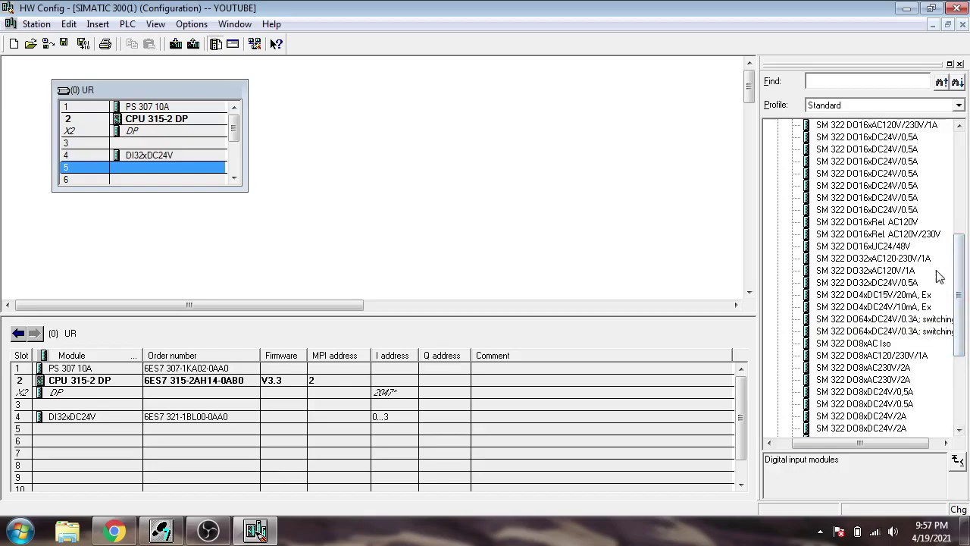
mouse_move(961, 265)
mouse_down()
mouse_move(961, 303)
mouse_move(961, 237)
mouse_move(961, 247)
mouse_up()
click(878, 320)
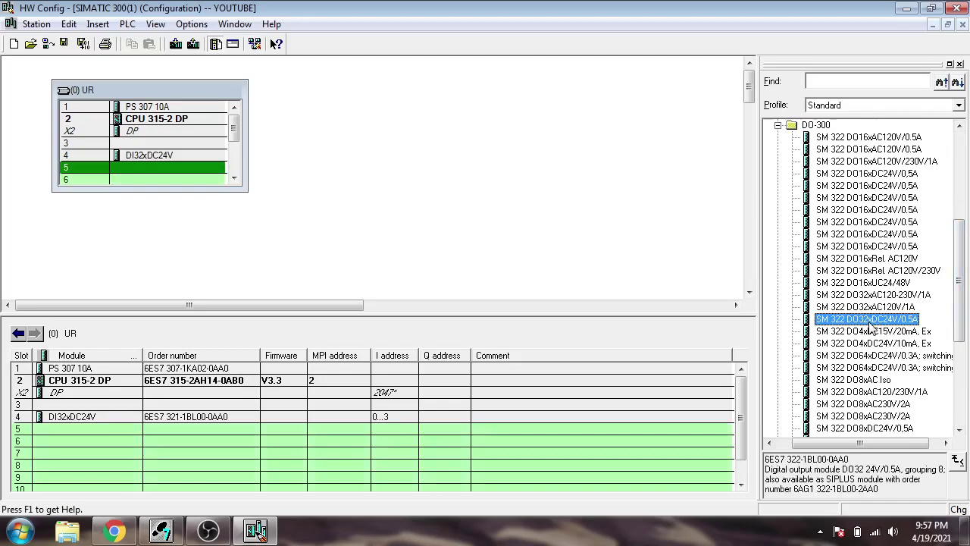
double_click(870, 322)
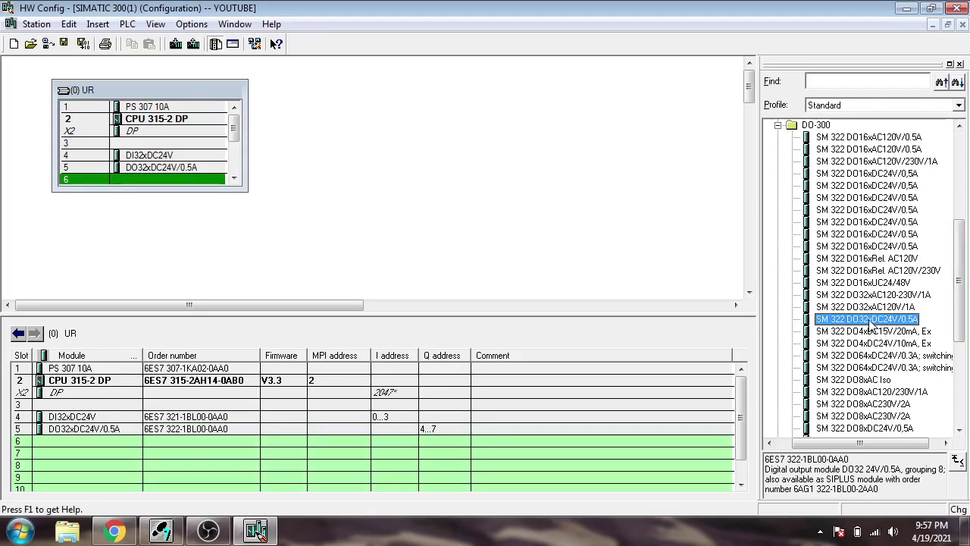
click(778, 126)
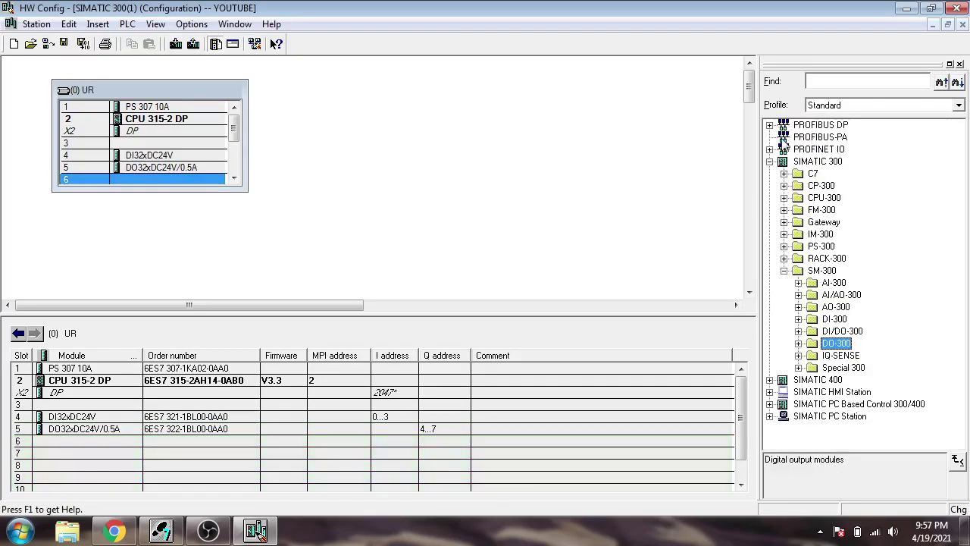
- Insert SM 331 AI8x16Bit into slot 6 (288…303) and AI8xRTD into slot 7 (304…319)
click(798, 283)
click(838, 174)
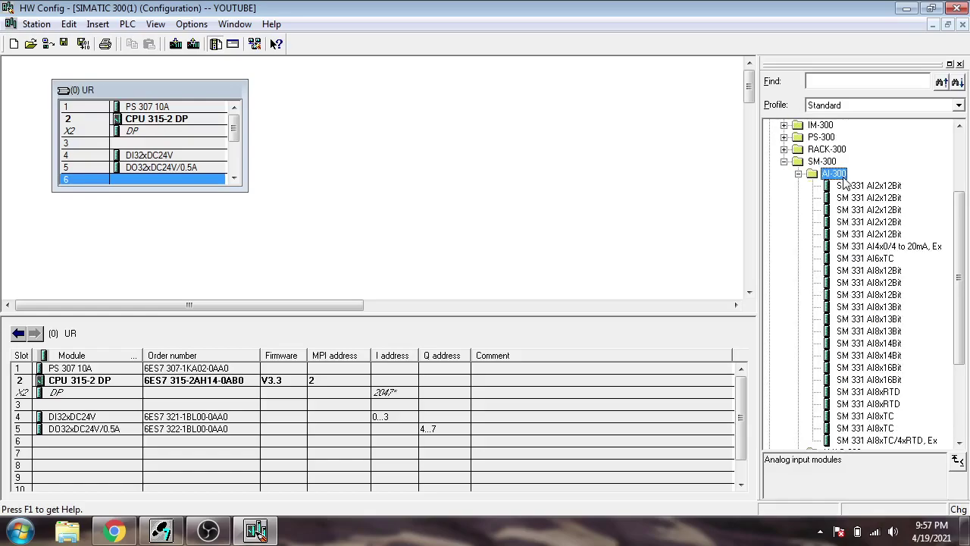
double_click(865, 379)
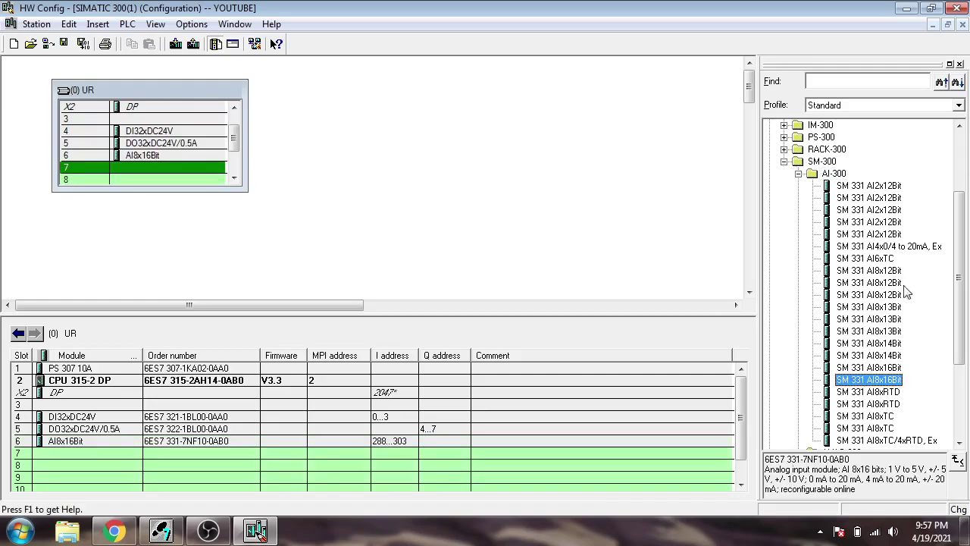
drag(960, 290, 961, 317)
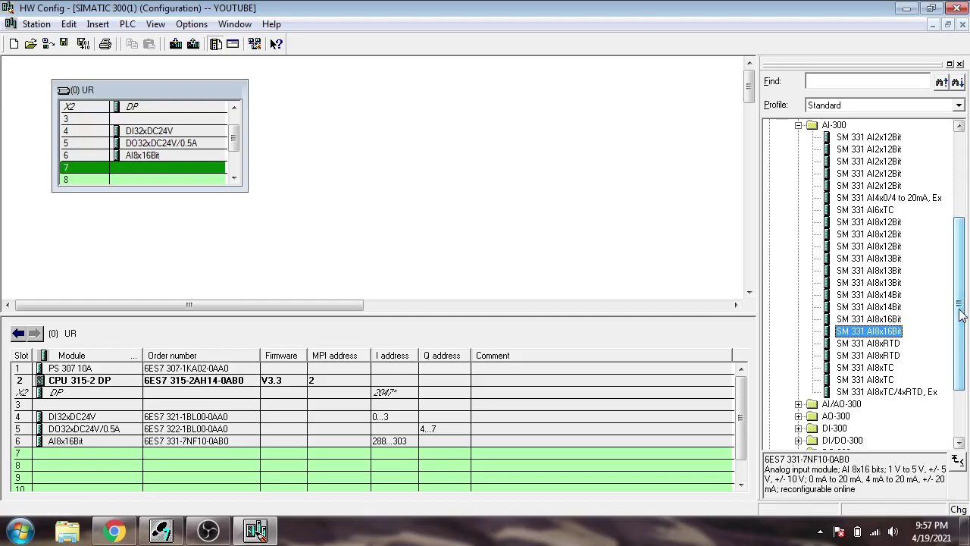
click(868, 345)
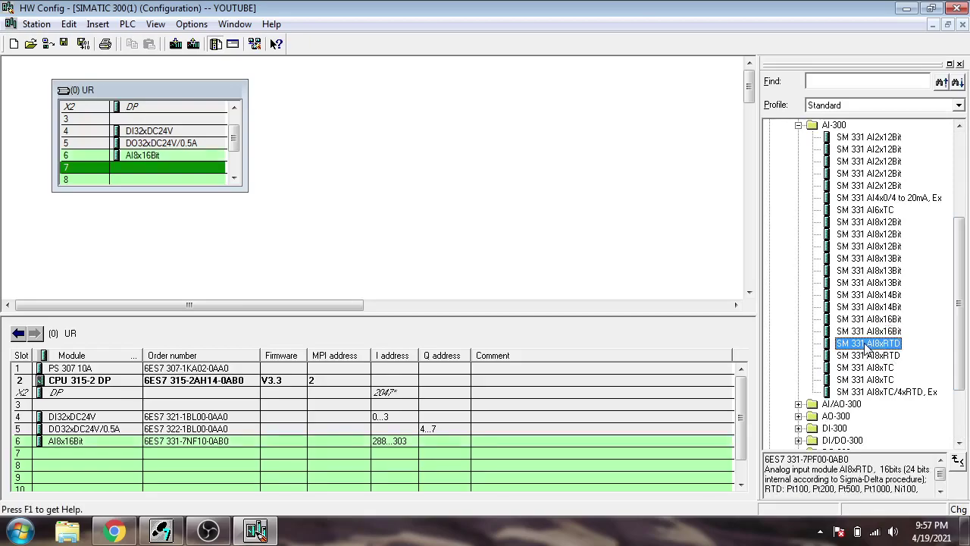
double_click(868, 345)
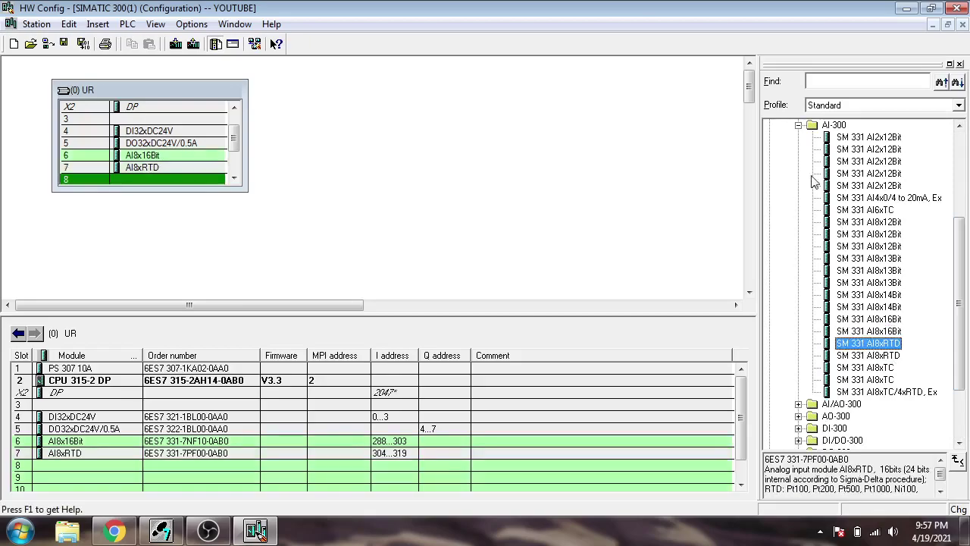
click(798, 126)
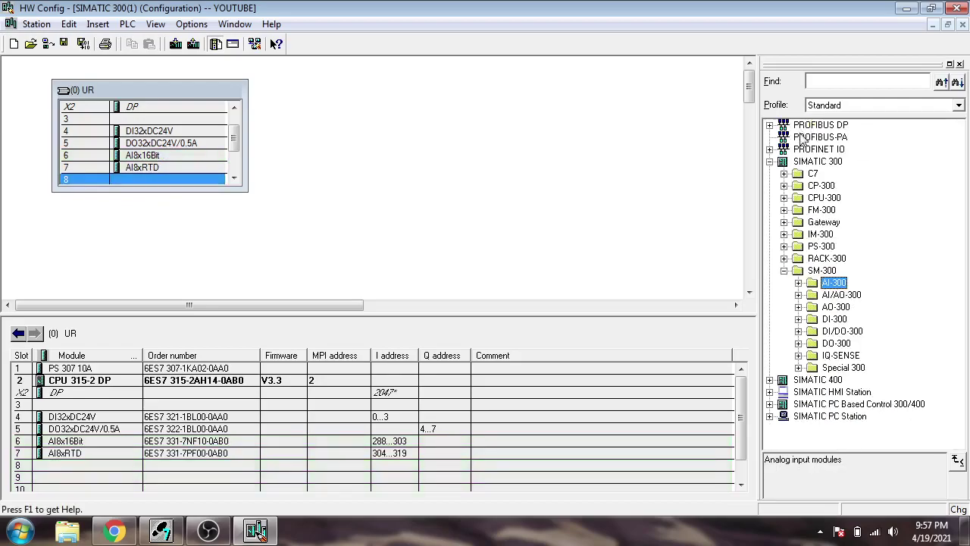
- Insert the SM 332 AO4x16Bit module (6ES7 332-7ND02-0AB0) into slot 8 at outputs 320…327
click(784, 271)
click(785, 271)
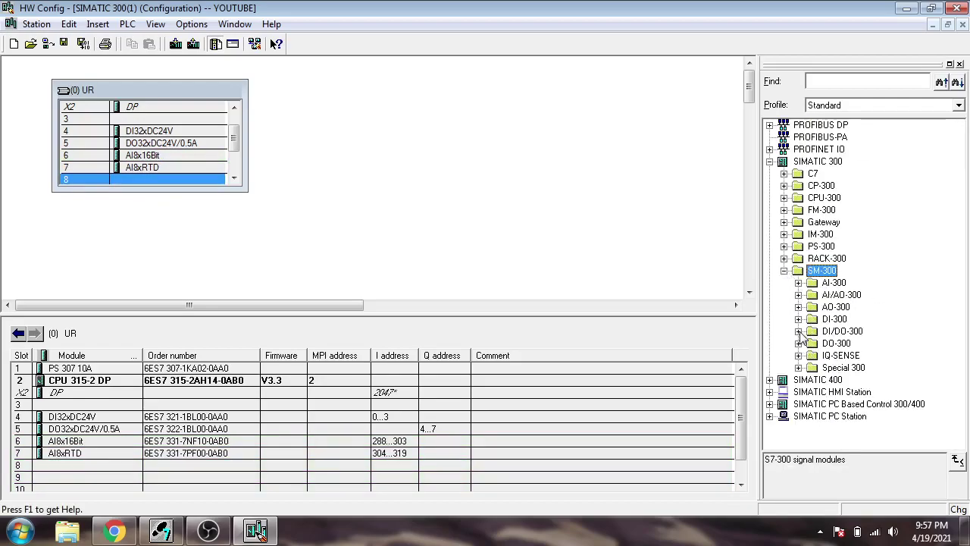
click(798, 307)
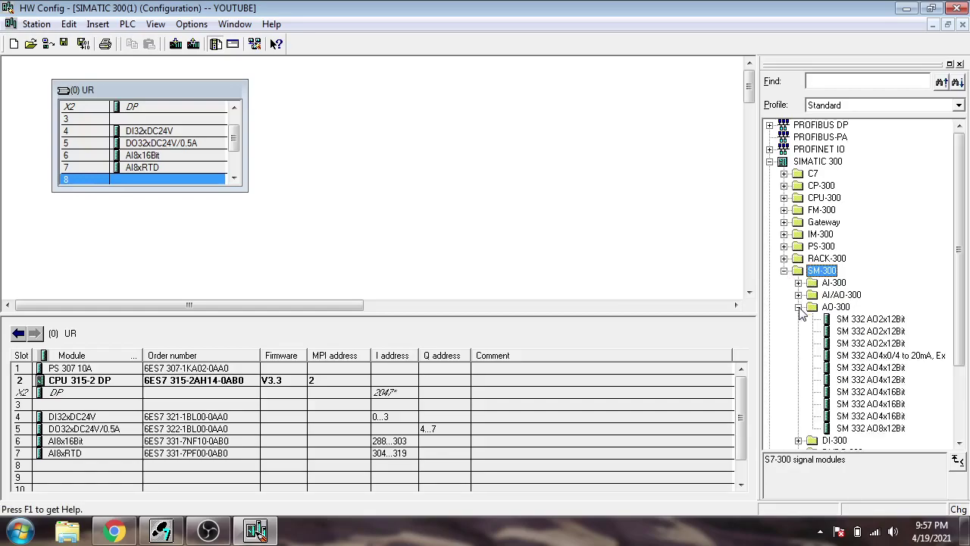
click(887, 368)
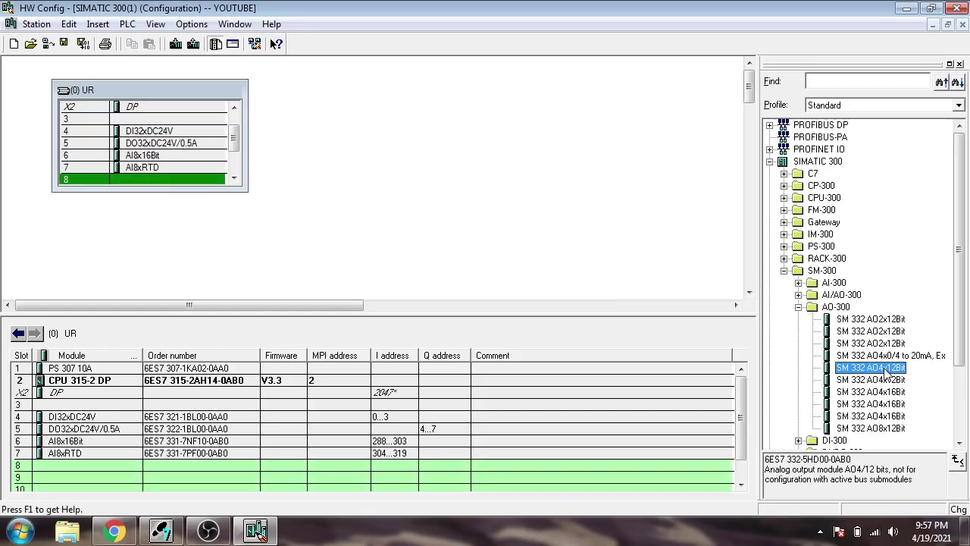
double_click(883, 416)
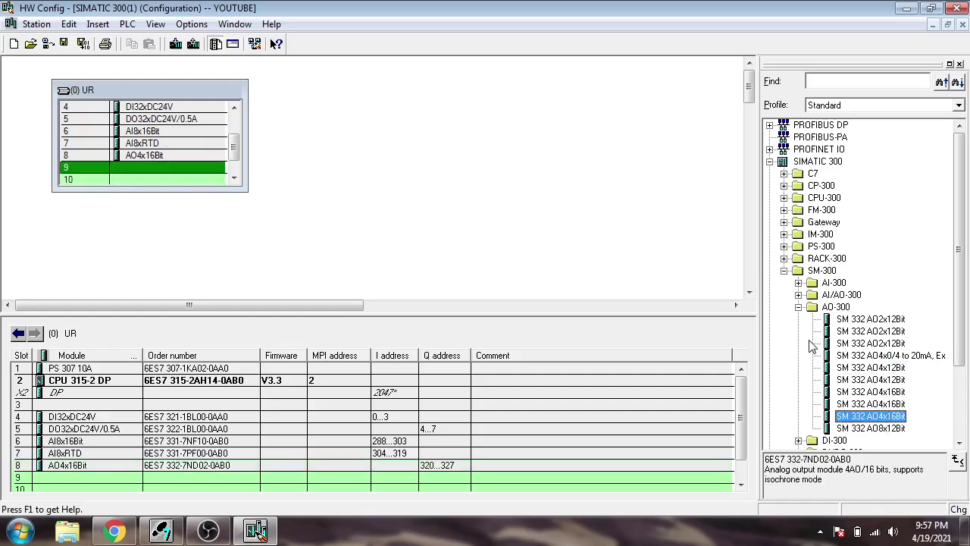
click(784, 271)
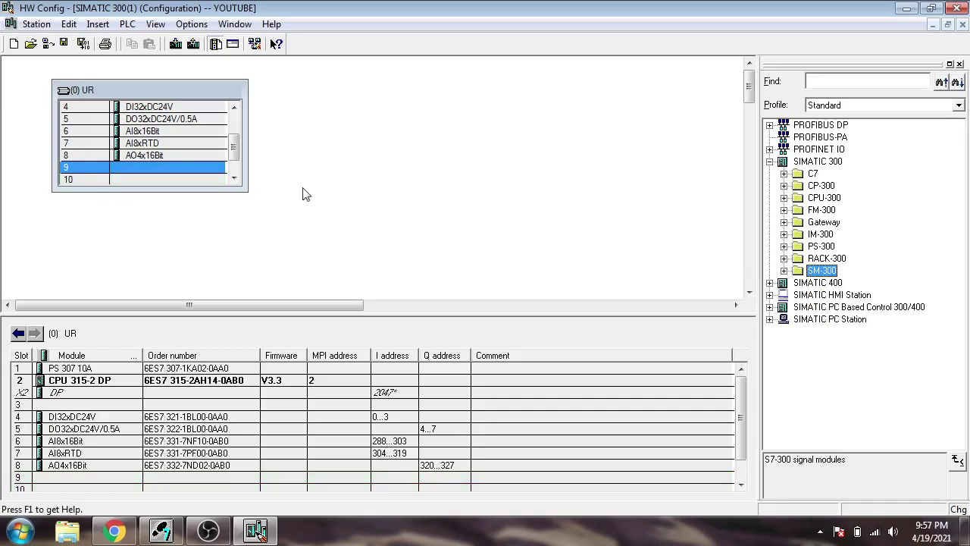
drag(233, 144, 234, 137)
- Check the DI32xDC24V addresses, keeping inputs 0…3 with the OB1 PI process image
click(190, 131)
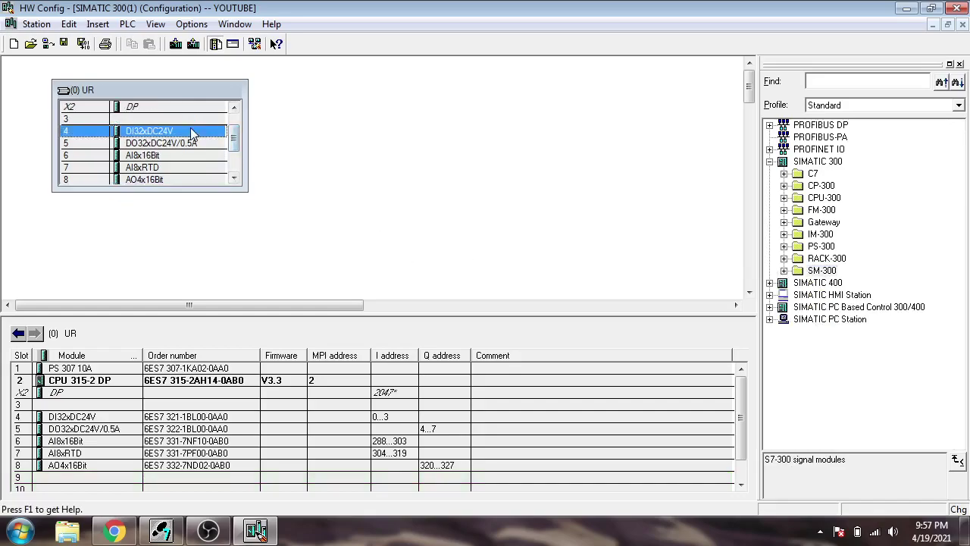
double_click(191, 131)
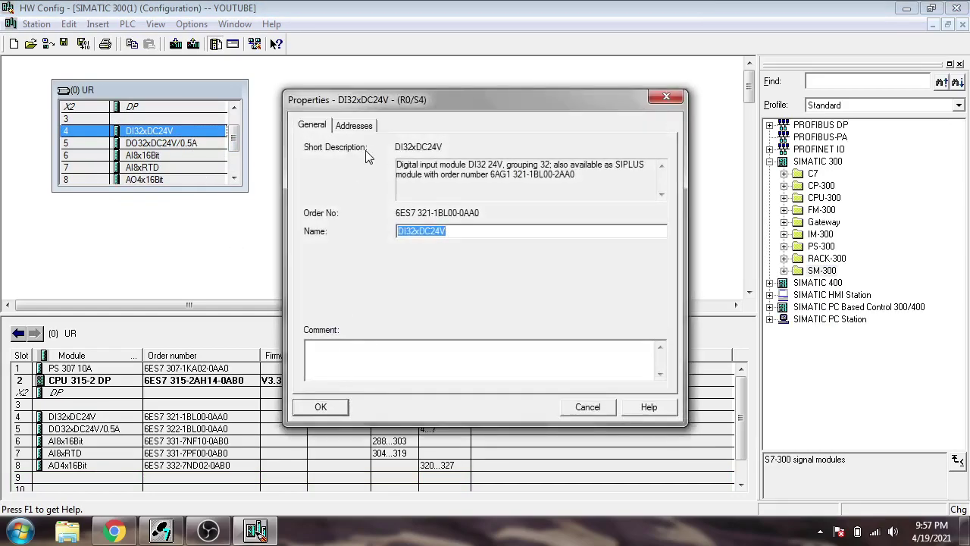
click(371, 127)
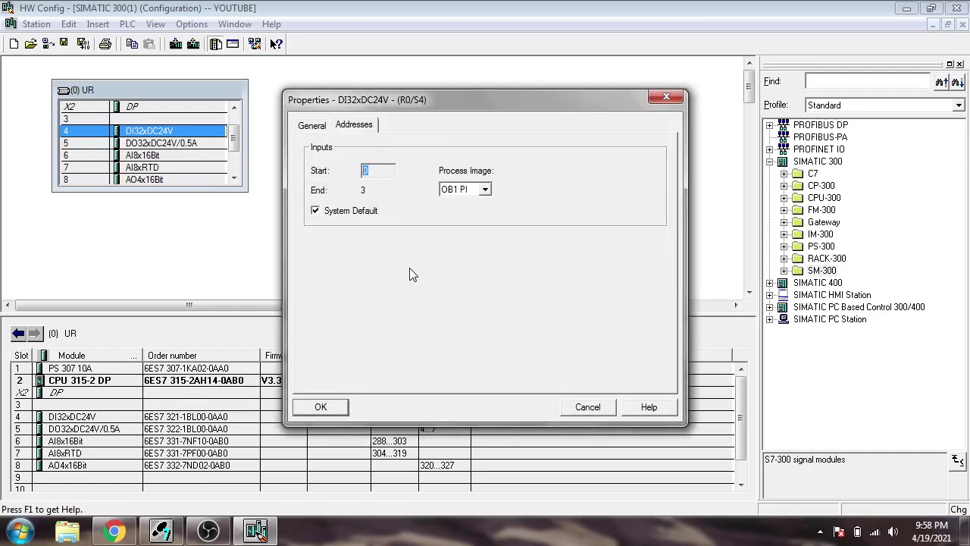
click(465, 190)
click(458, 199)
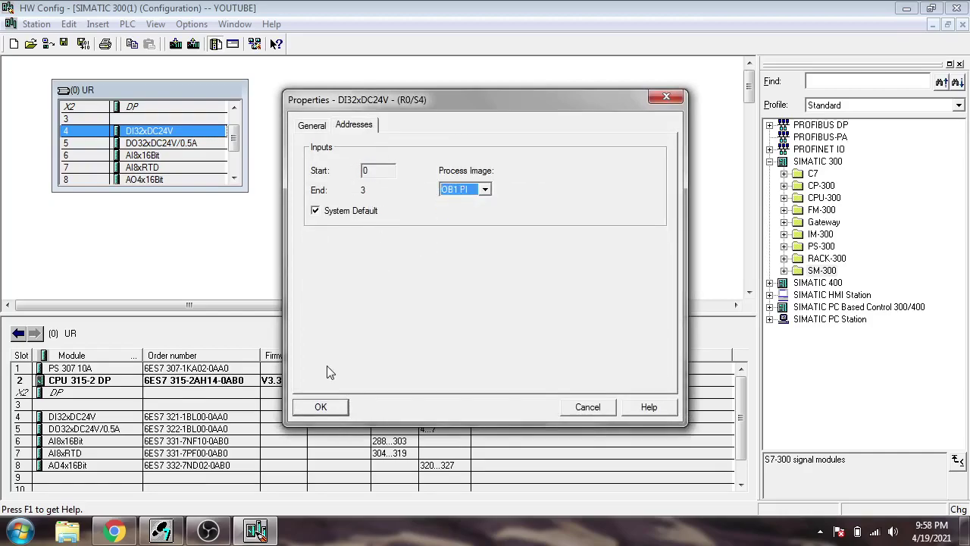
click(322, 407)
- Turn off System Default for the DO32xDC24V/0.5A and set its output start address to 0
click(193, 146)
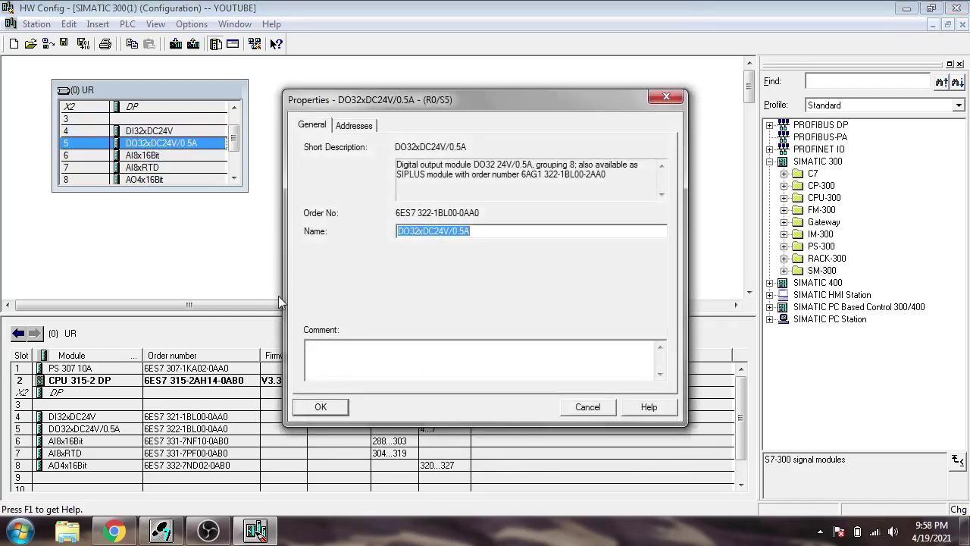
click(354, 126)
click(388, 170)
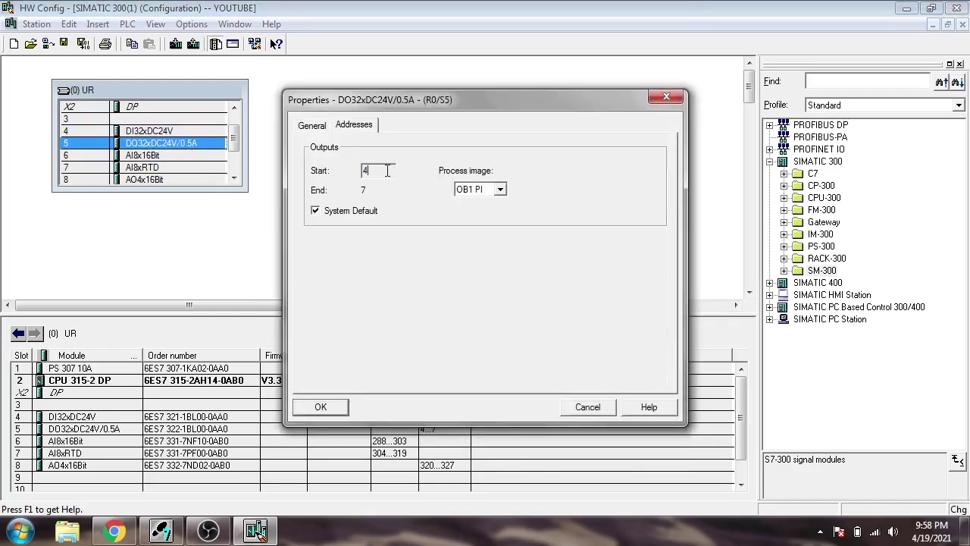
click(372, 211)
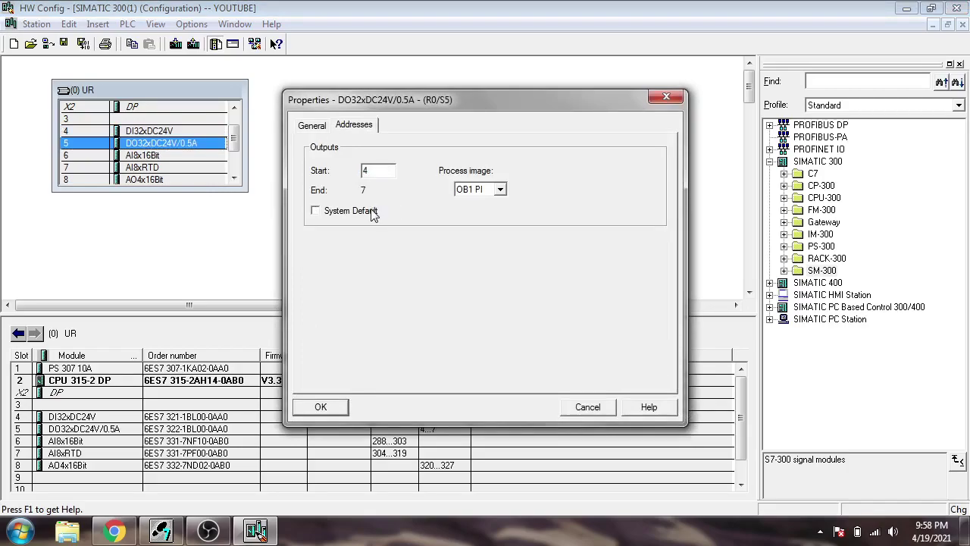
double_click(375, 170)
text(0)
click(334, 404)
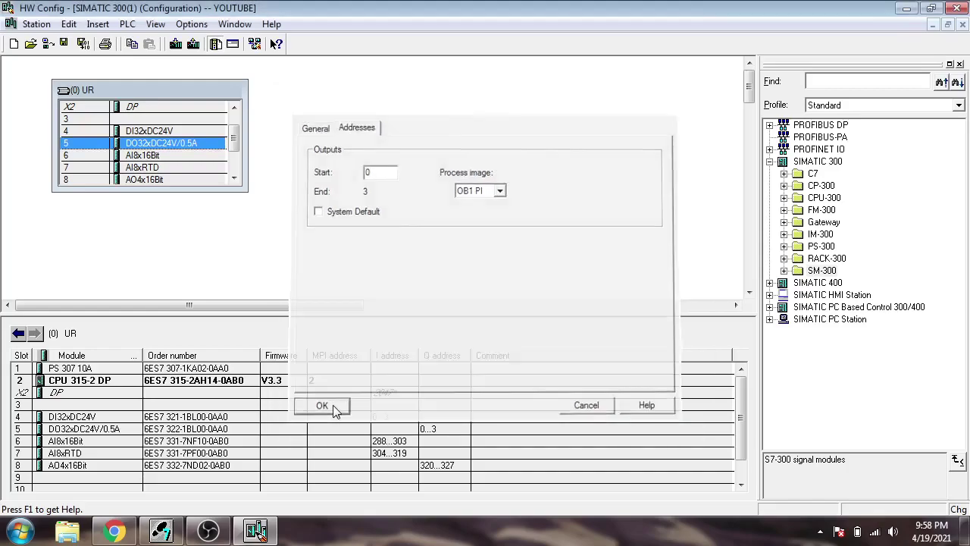
click(429, 430)
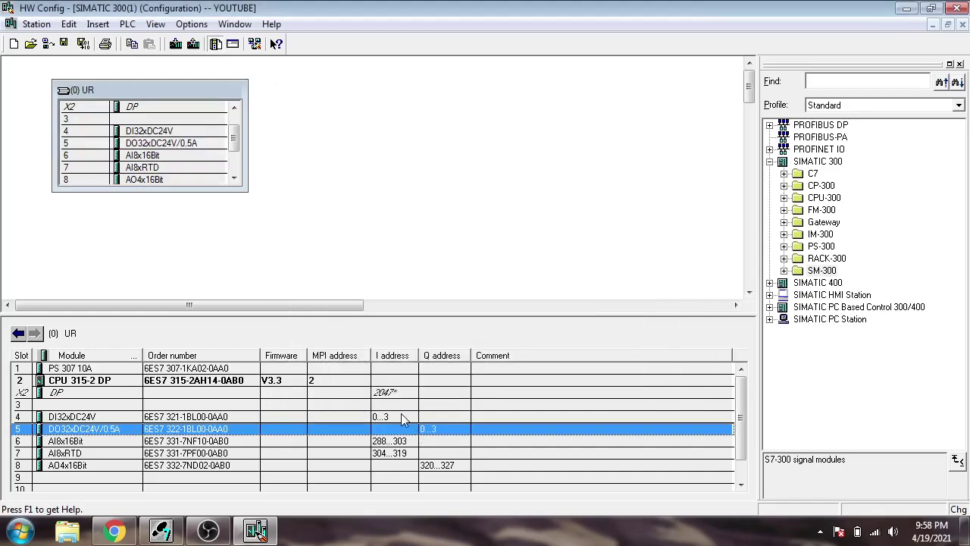
- Readdress the AI8x16Bit module's inputs to 30…45, overriding the system default
click(403, 417)
click(402, 441)
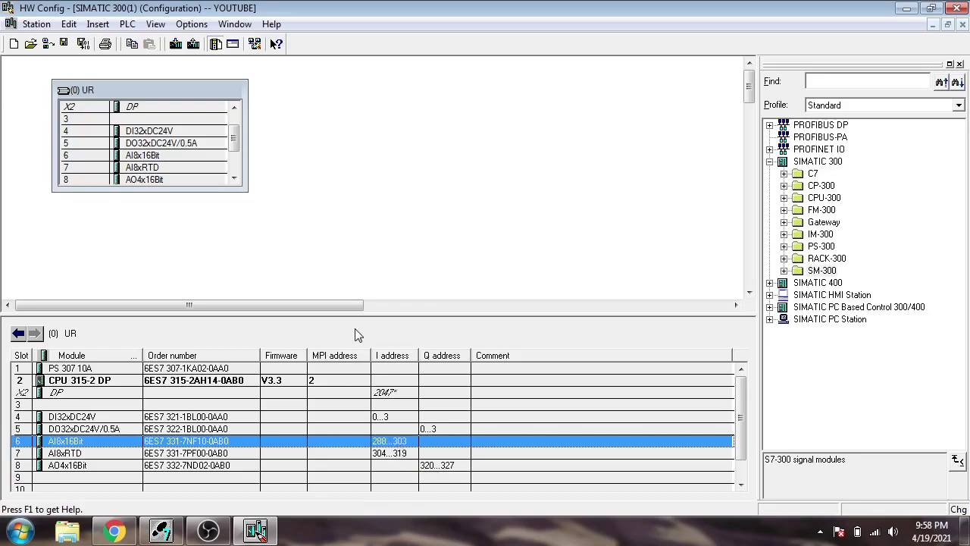
double_click(157, 157)
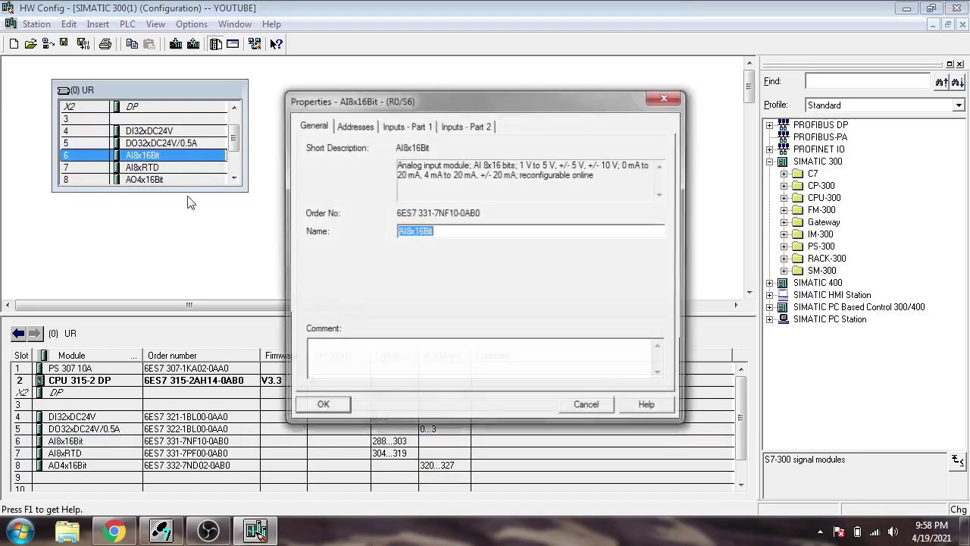
click(355, 125)
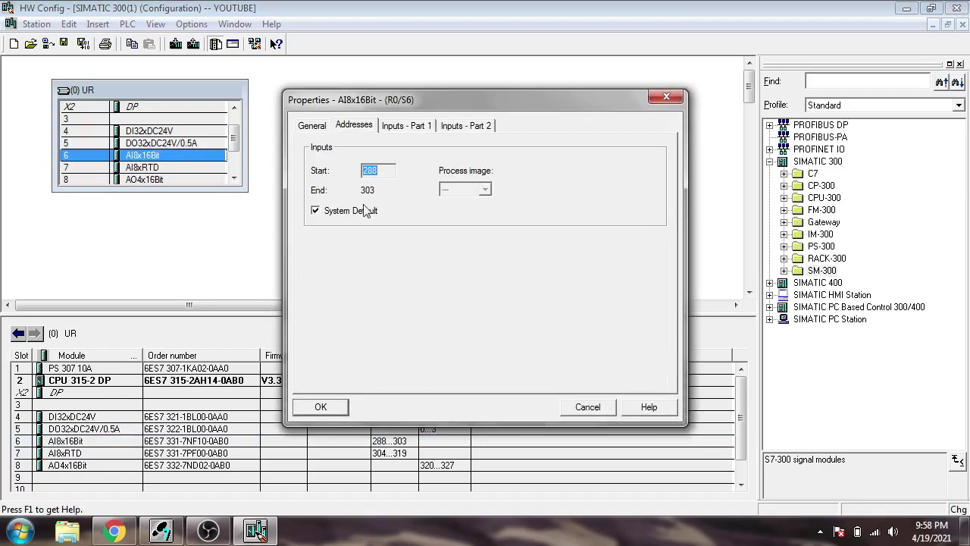
click(368, 208)
double_click(369, 171)
text(30)
click(320, 406)
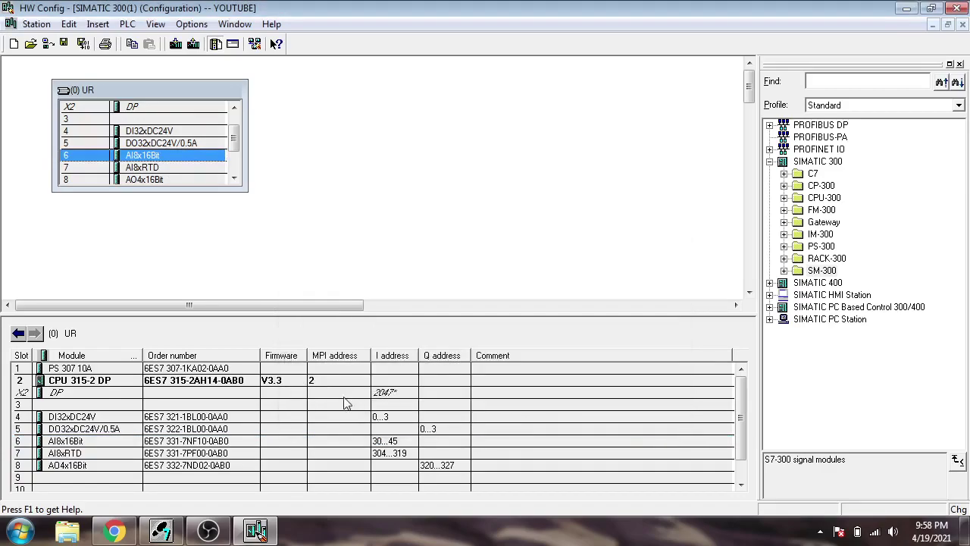
- Readdress the AO4x16Bit module's outputs to 30…37, overriding the system default
click(437, 471)
double_click(437, 472)
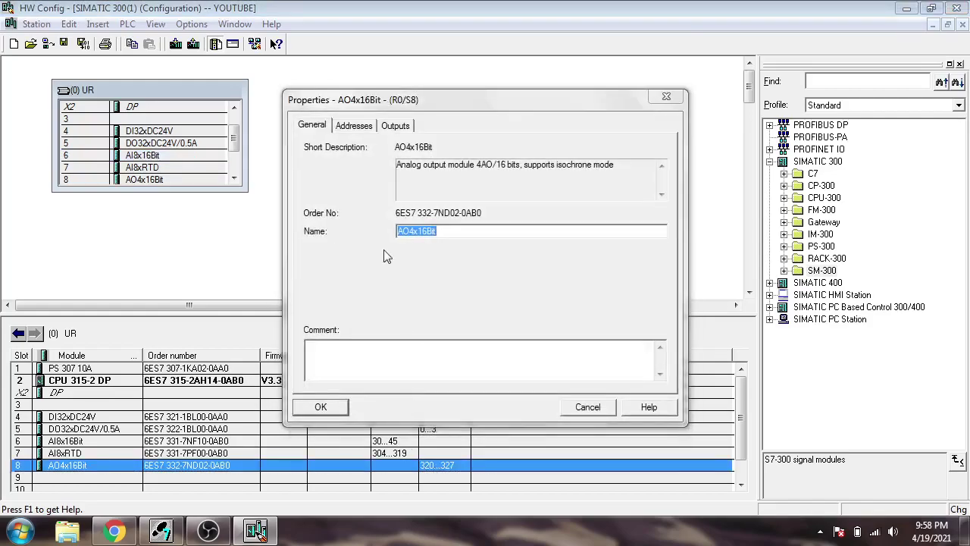
click(369, 126)
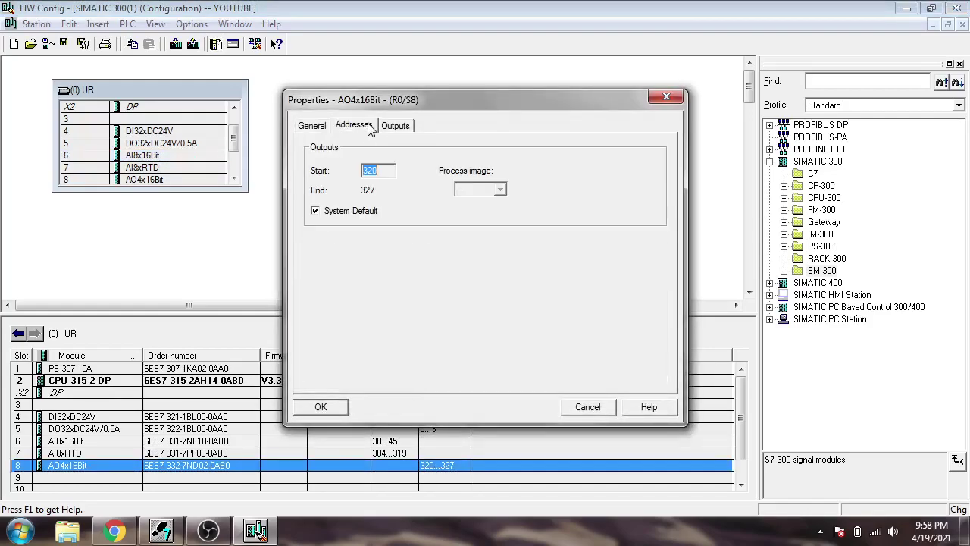
click(336, 211)
text(3)
key(Tab)
click(333, 411)
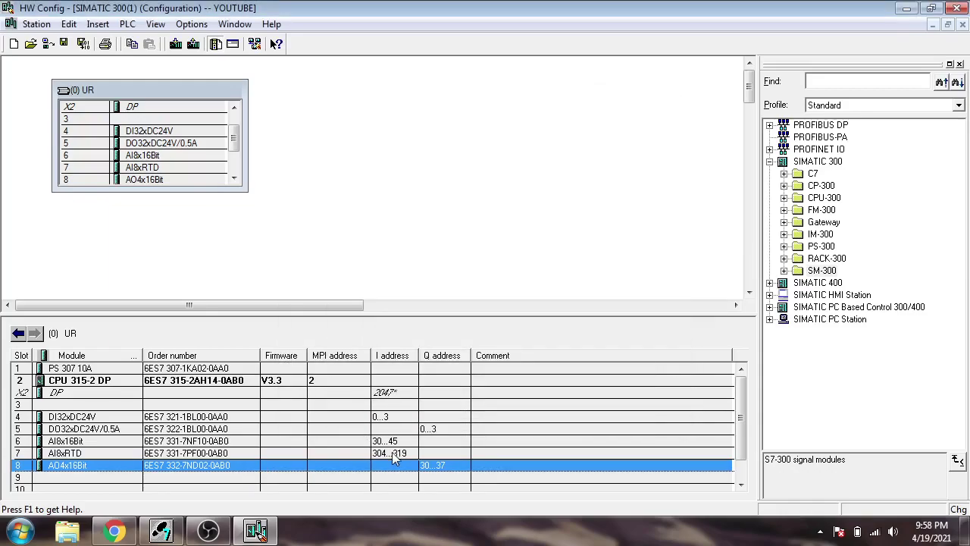
- Give the AI8xRTD module a custom input start address instead of the system default
double_click(392, 452)
click(357, 126)
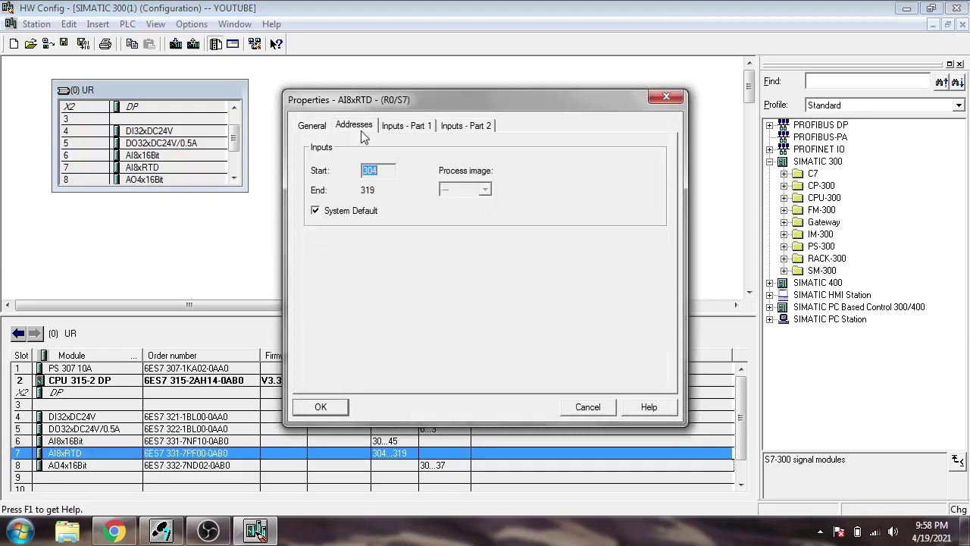
click(341, 210)
text(46)
click(329, 413)
- Select the UR rack and Save and Compile the configuration, with AI8xRTD slot 7 inputs at 46…61
click(379, 247)
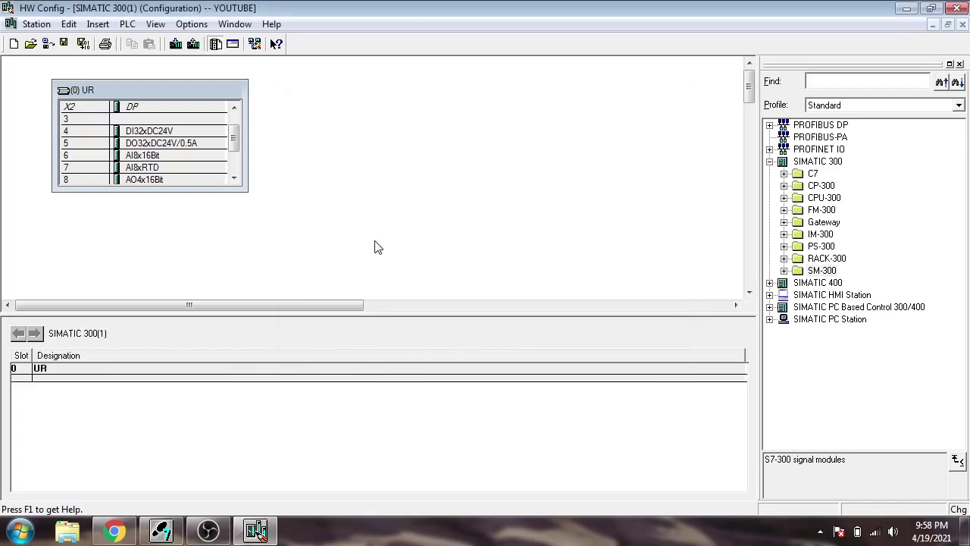
click(186, 83)
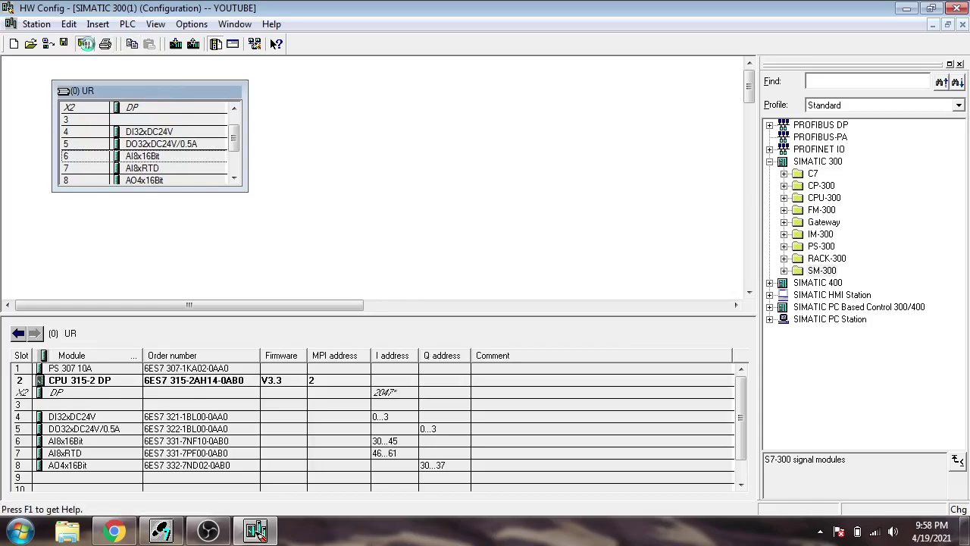
click(83, 43)
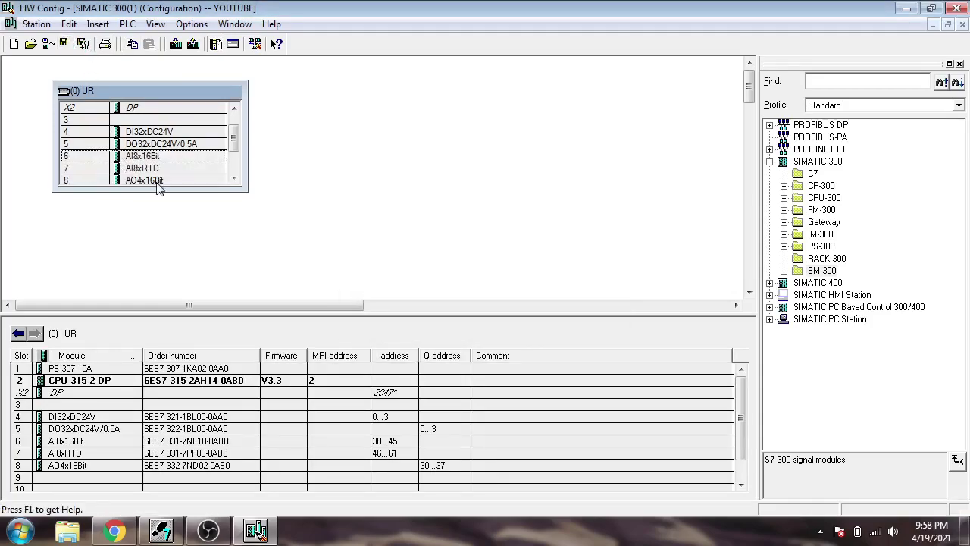